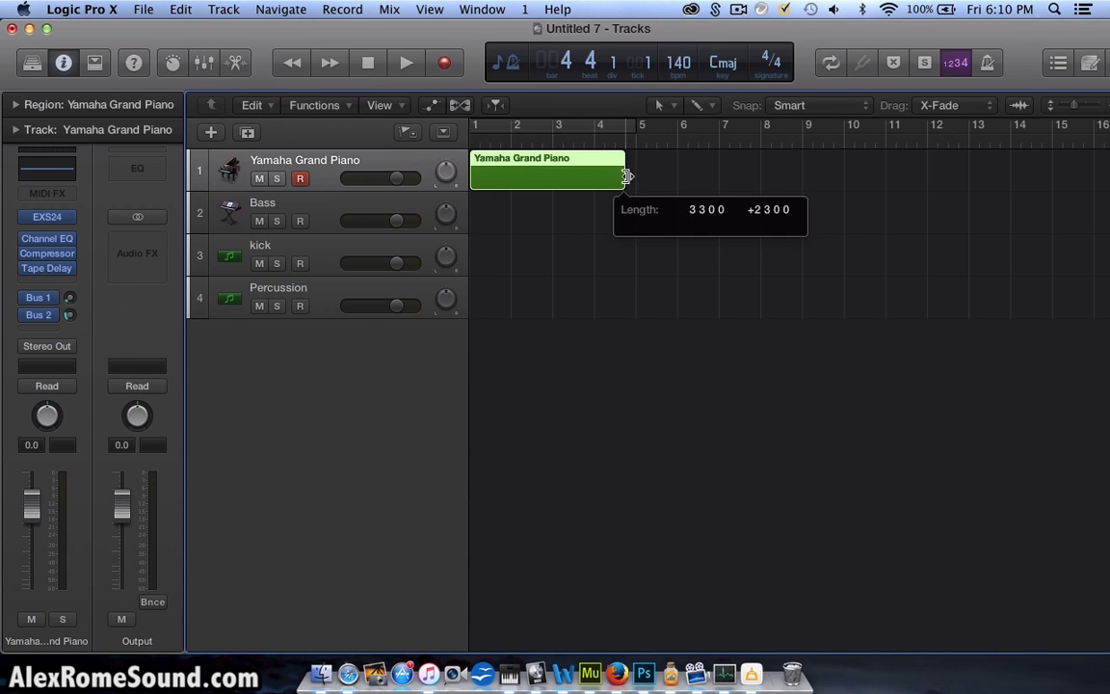
Step: Extend the Yamaha Grand Piano region to four bars and open it in an enlarged Piano Roll
{"action": "left_click_drag", "start_coordinate": [624, 174], "coordinate": [635, 178]}
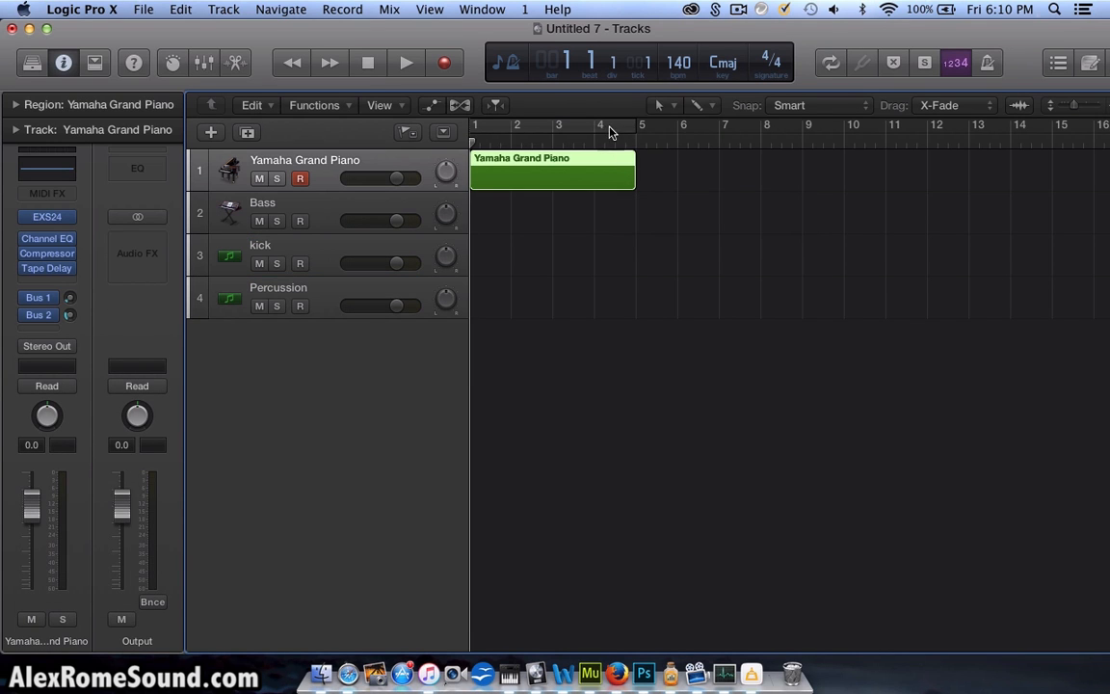
{"action": "double_click", "coordinate": [609, 179]}
{"action": "left_click_drag", "start_coordinate": [532, 467], "coordinate": [492, 238]}
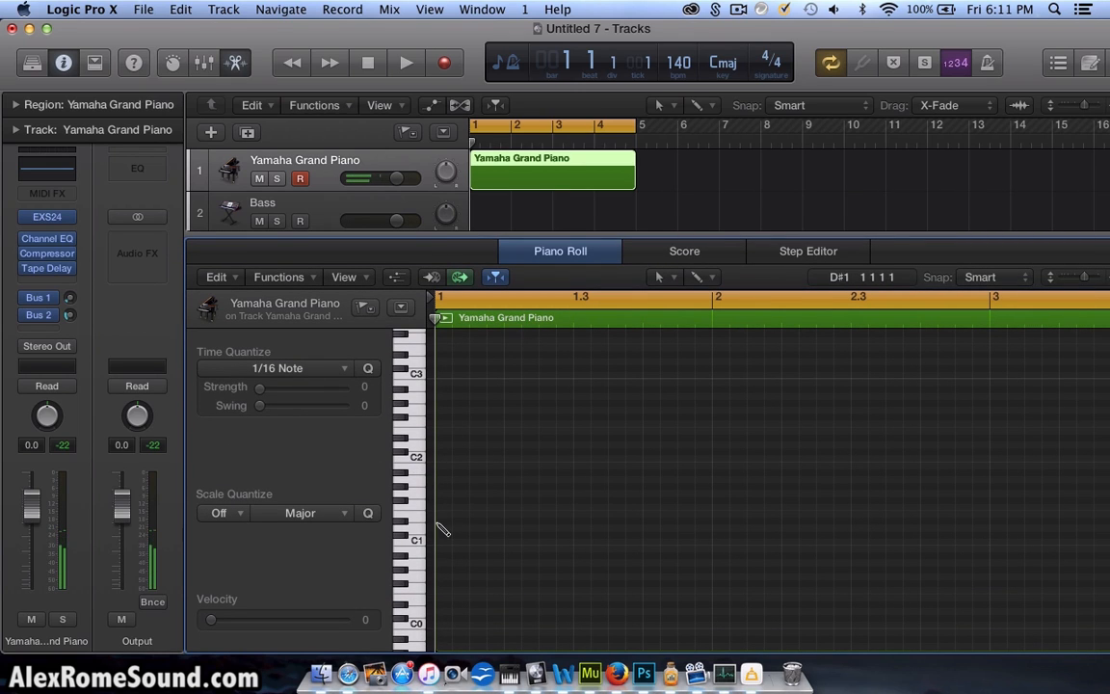
Step: Draw a low voice on D#1 (two bars), B0 and C#1 (one bar each), with A#1, F#1 and G#1 above it
{"action": "left_click_drag", "start_coordinate": [438, 521], "coordinate": [515, 521]}
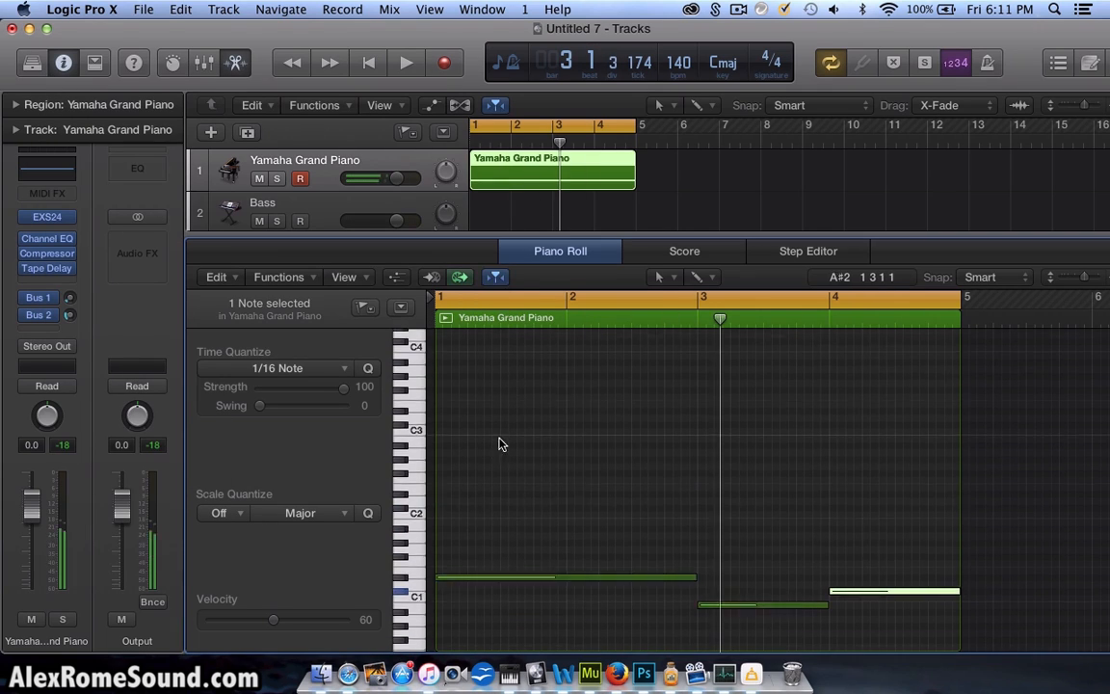
{"action": "left_click", "coordinate": [443, 546]}
{"action": "left_click", "coordinate": [703, 573]}
{"action": "left_click", "coordinate": [836, 559]}
Step: Transpose the chord notes up an octave and add a top voice on F#3, D#3 and F3
{"action": "left_click", "coordinate": [443, 475]}
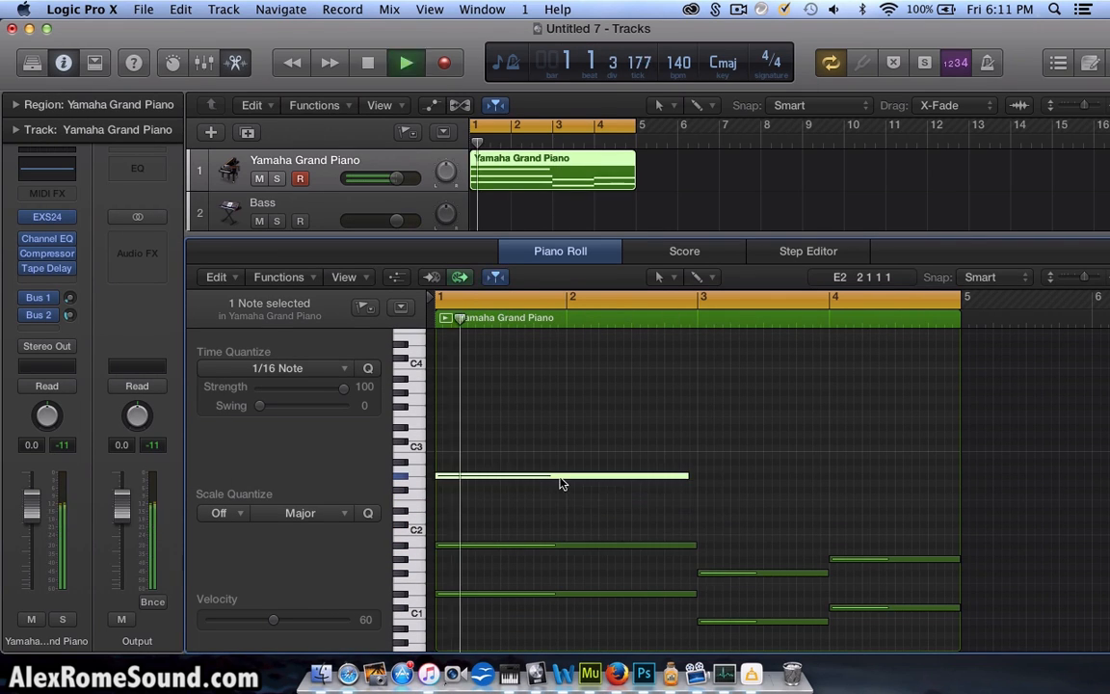
{"action": "left_click_drag", "start_coordinate": [563, 464], "coordinate": [565, 493]}
{"action": "key", "text": "super+a"}
{"action": "left_click_drag", "start_coordinate": [612, 590], "coordinate": [612, 527]}
{"action": "left_click", "coordinate": [701, 461]}
{"action": "left_click", "coordinate": [836, 451]}
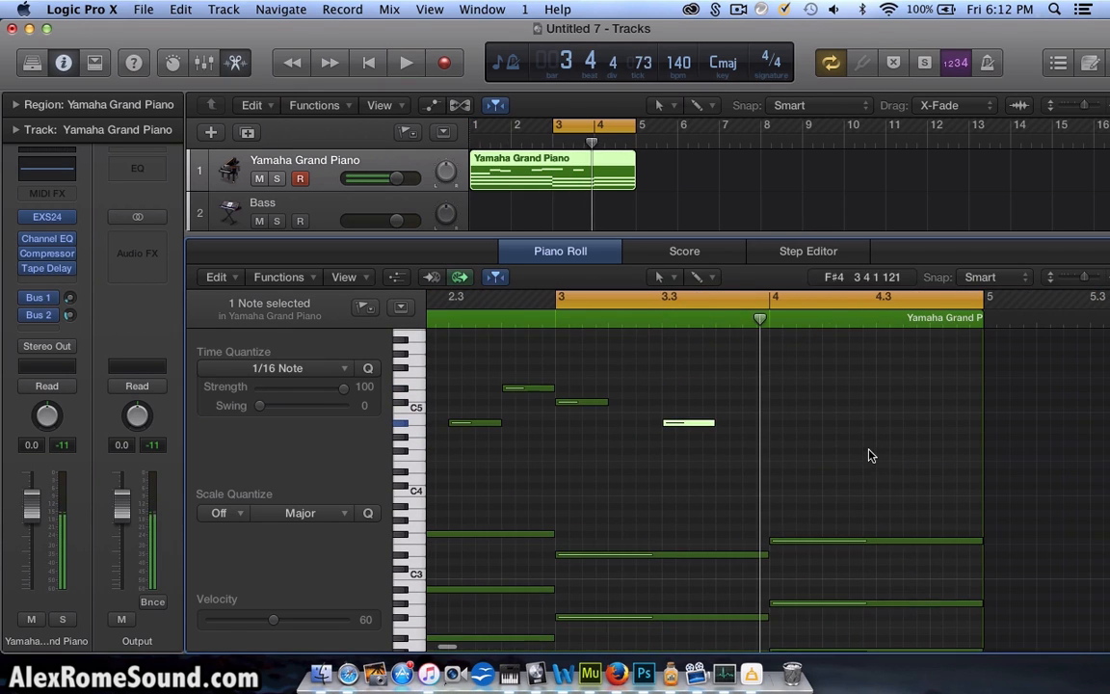
Step: Set the melody's last note to F4, lasting from the middle of bar 3 to the region's end, and play the loop
{"action": "left_click_drag", "start_coordinate": [689, 422], "coordinate": [915, 452]}
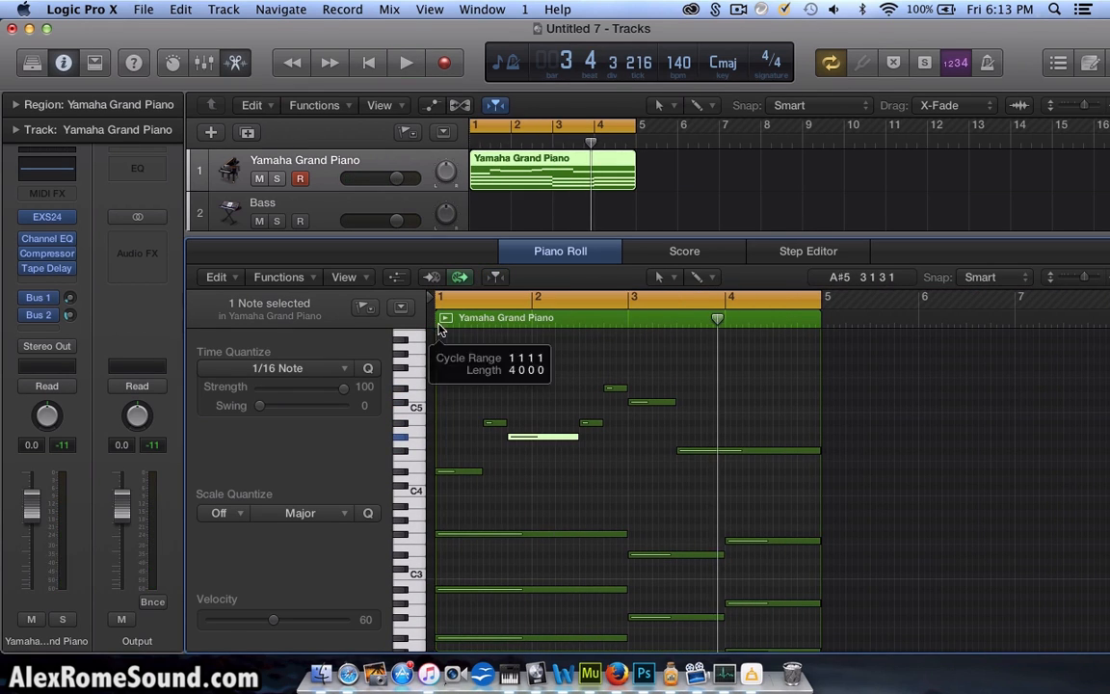
{"action": "left_click_drag", "start_coordinate": [697, 450], "coordinate": [696, 459]}
{"action": "key", "text": "space"}
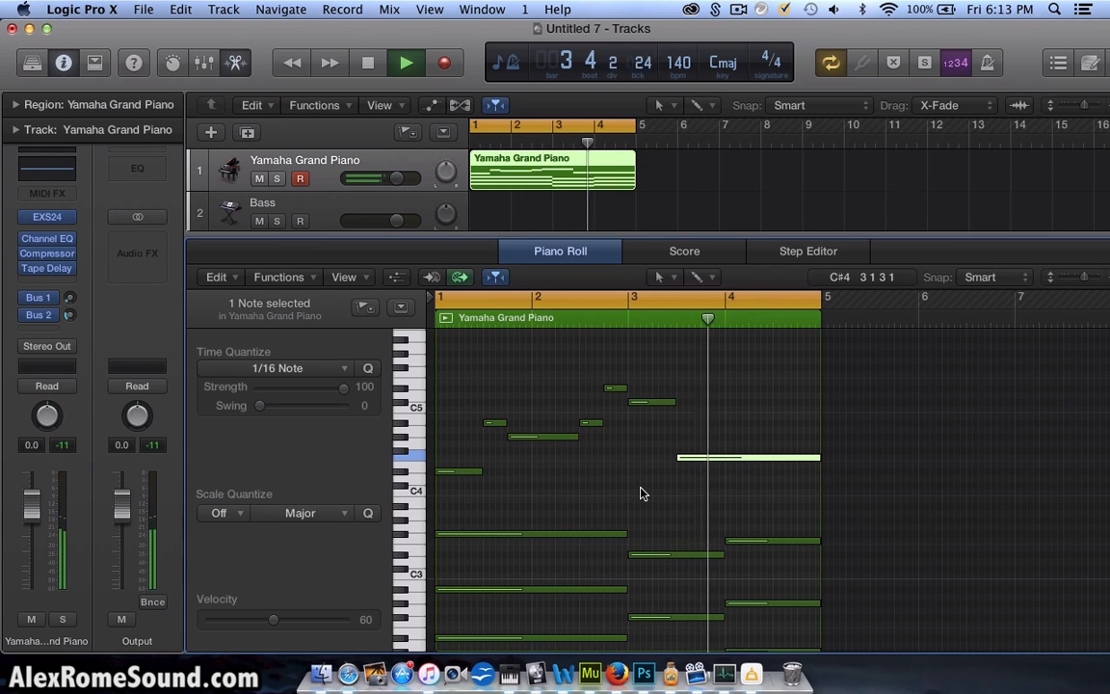
{"action": "scroll", "coordinate": [639, 490], "scroll_direction": "down", "scroll_amount": 3}
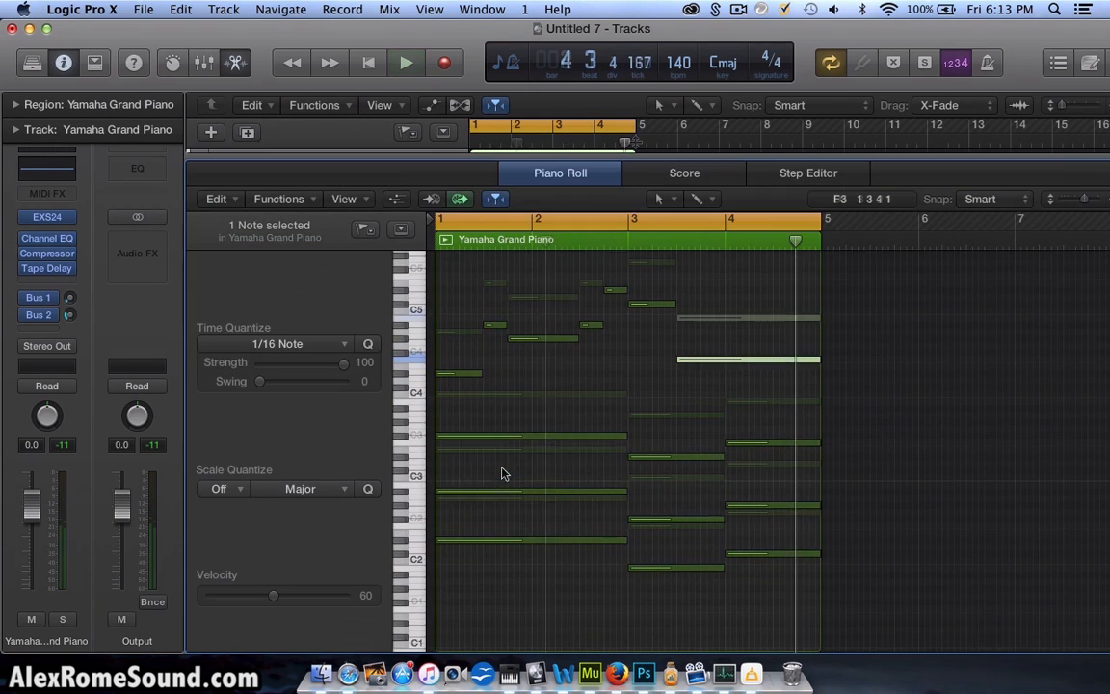
{"action": "key", "text": "space"}
Step: Copy the nine chord notes without the melody and paste them onto the Bass track at bar 1
{"action": "left_click_drag", "start_coordinate": [852, 578], "coordinate": [491, 384]}
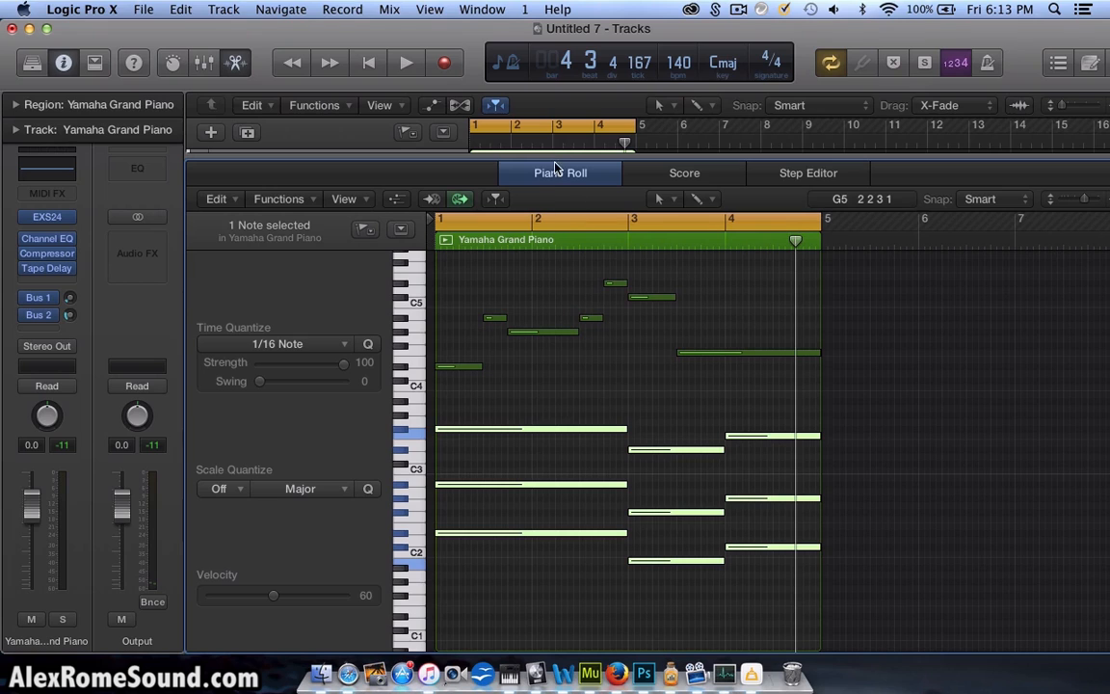
{"action": "left_click_drag", "start_coordinate": [555, 157], "coordinate": [545, 476]}
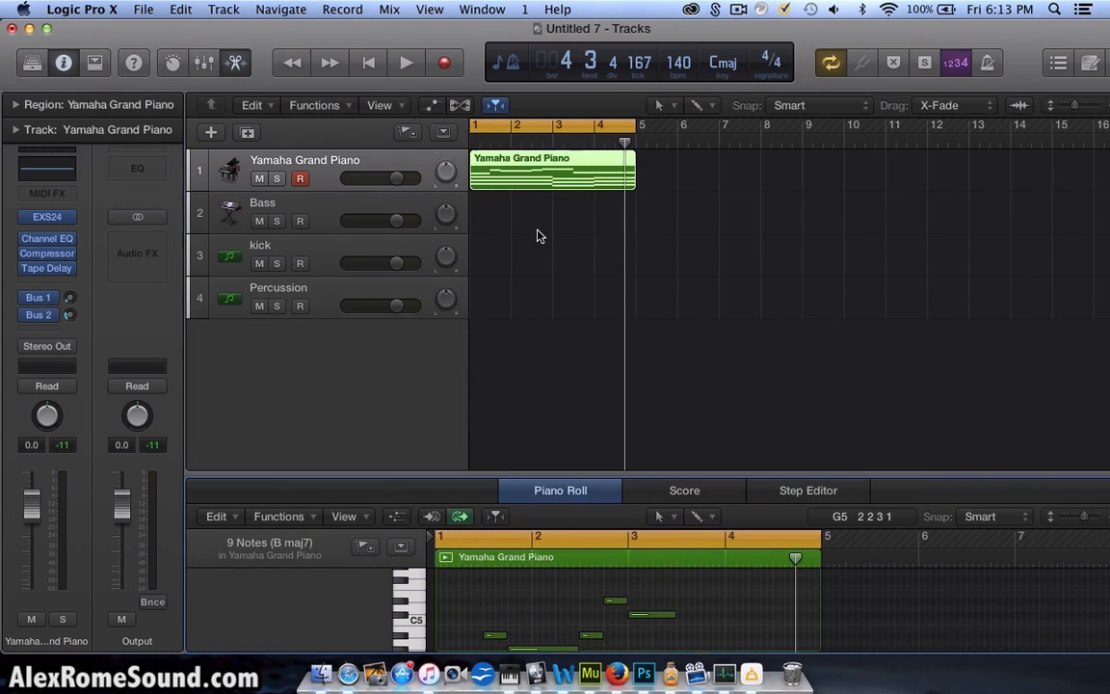
{"action": "left_click", "coordinate": [538, 235]}
{"action": "left_click", "coordinate": [462, 208]}
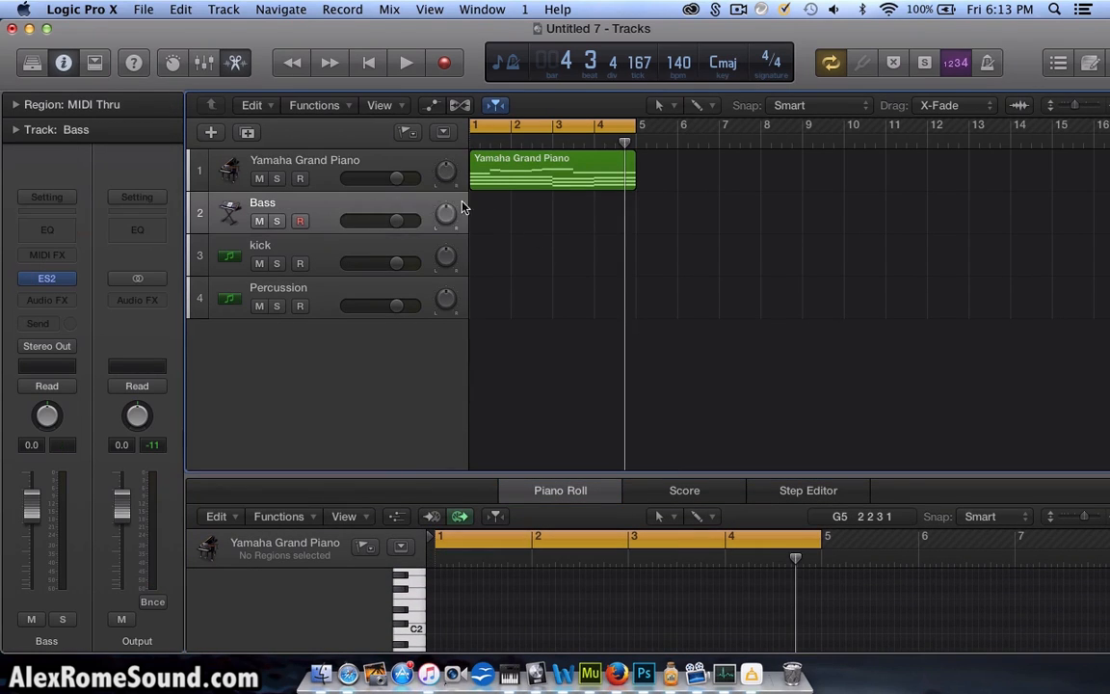
{"action": "left_click", "coordinate": [474, 145]}
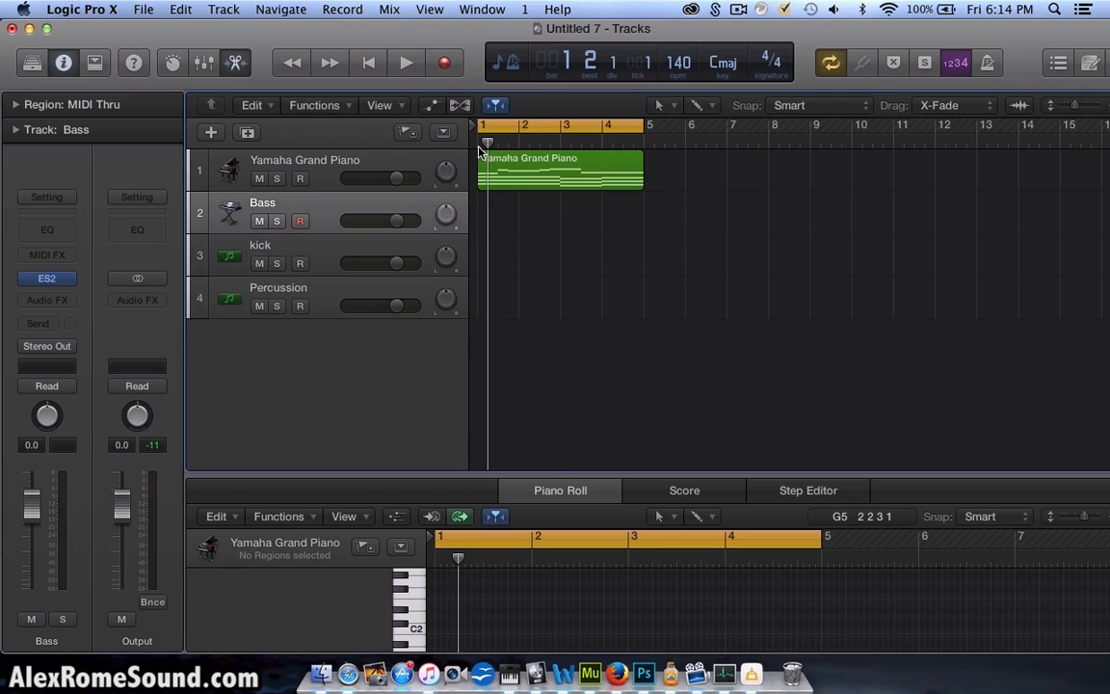
{"action": "key", "text": "super+v"}
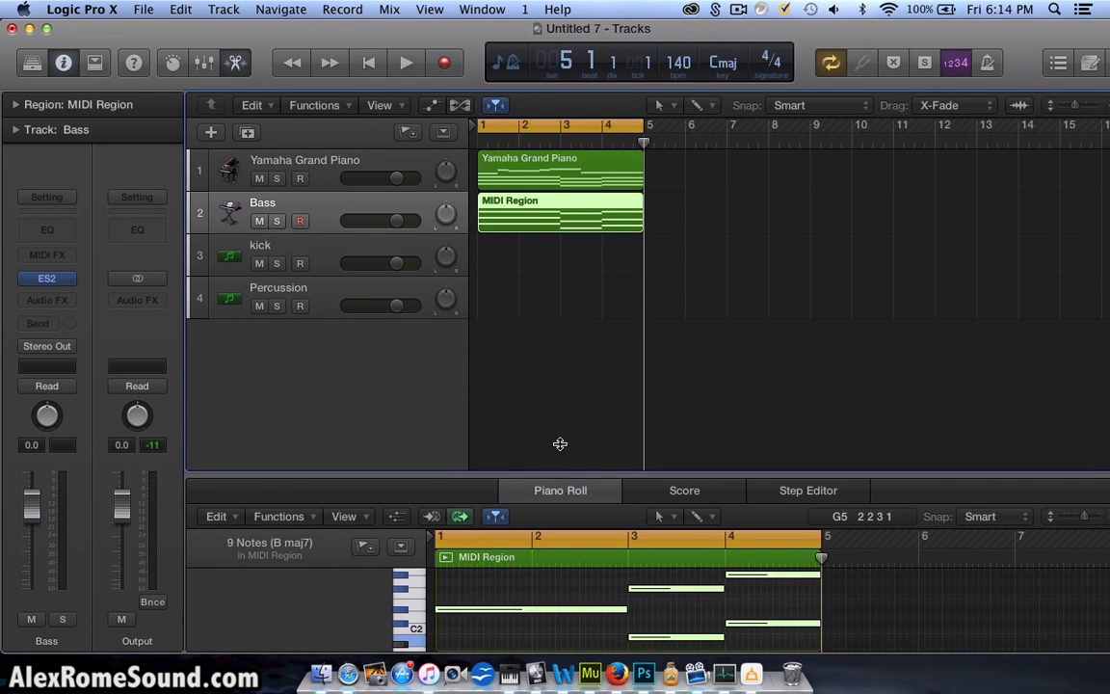
Step: Lower the Bass track's volume to -8.0 dB, start playback and mute the Yamaha Grand Piano track
{"action": "left_click_drag", "start_coordinate": [560, 444], "coordinate": [564, 256]}
{"action": "scroll", "coordinate": [619, 496], "scroll_direction": "up", "scroll_amount": 5}
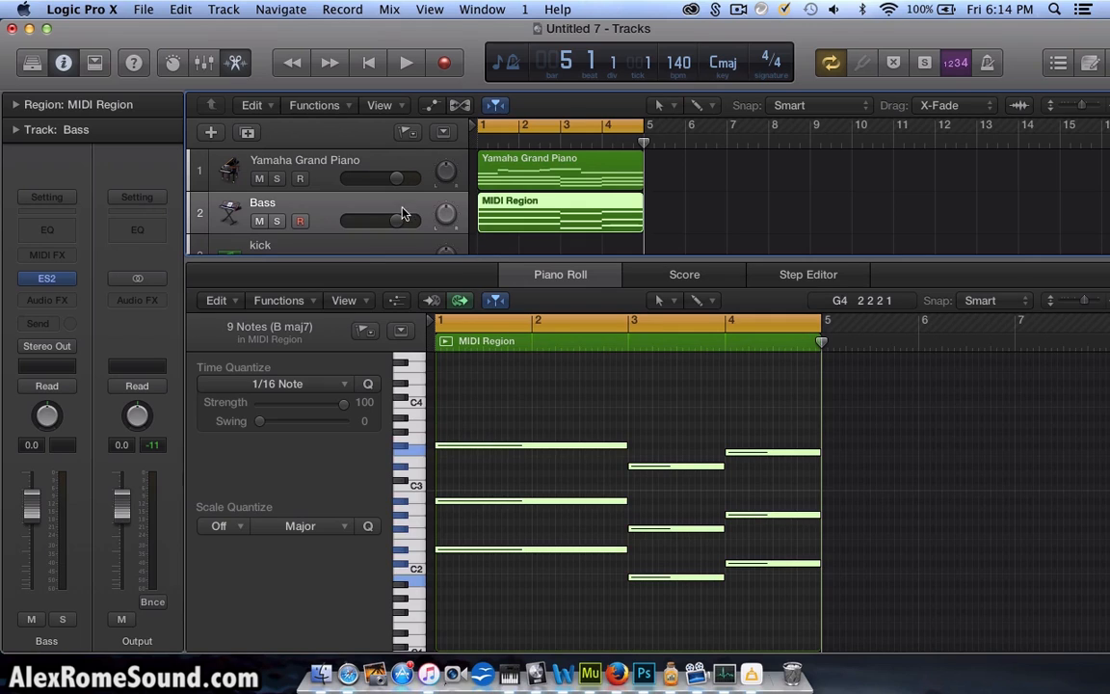
{"action": "left_click_drag", "start_coordinate": [402, 213], "coordinate": [383, 214]}
{"action": "key", "text": "space"}
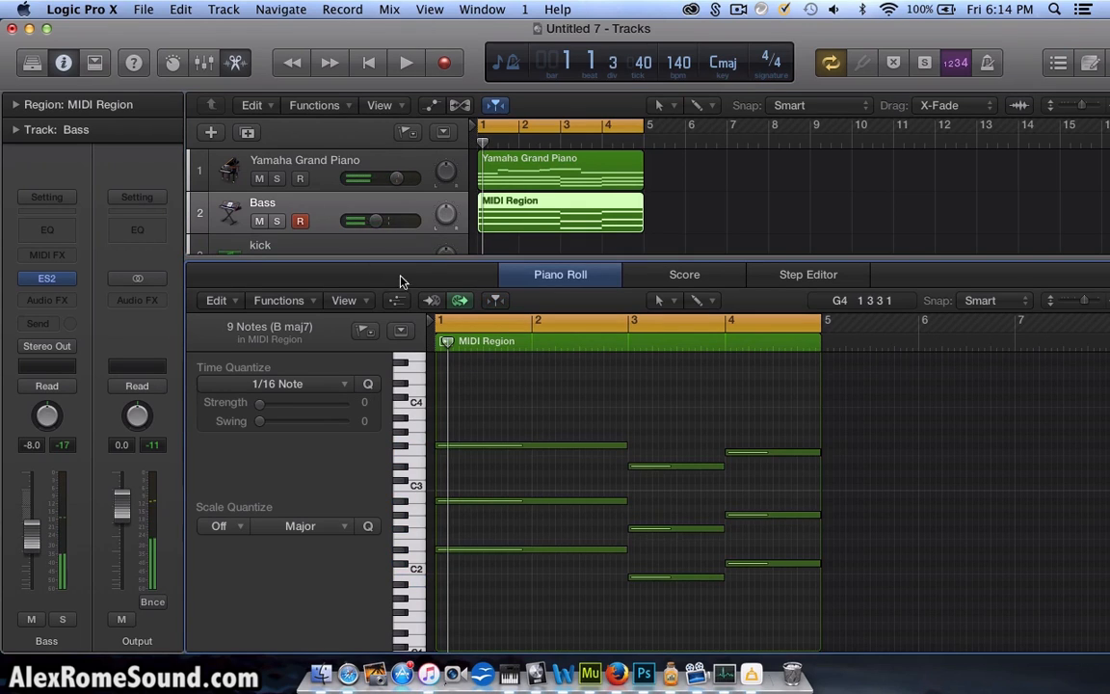
{"action": "left_click", "coordinate": [262, 179]}
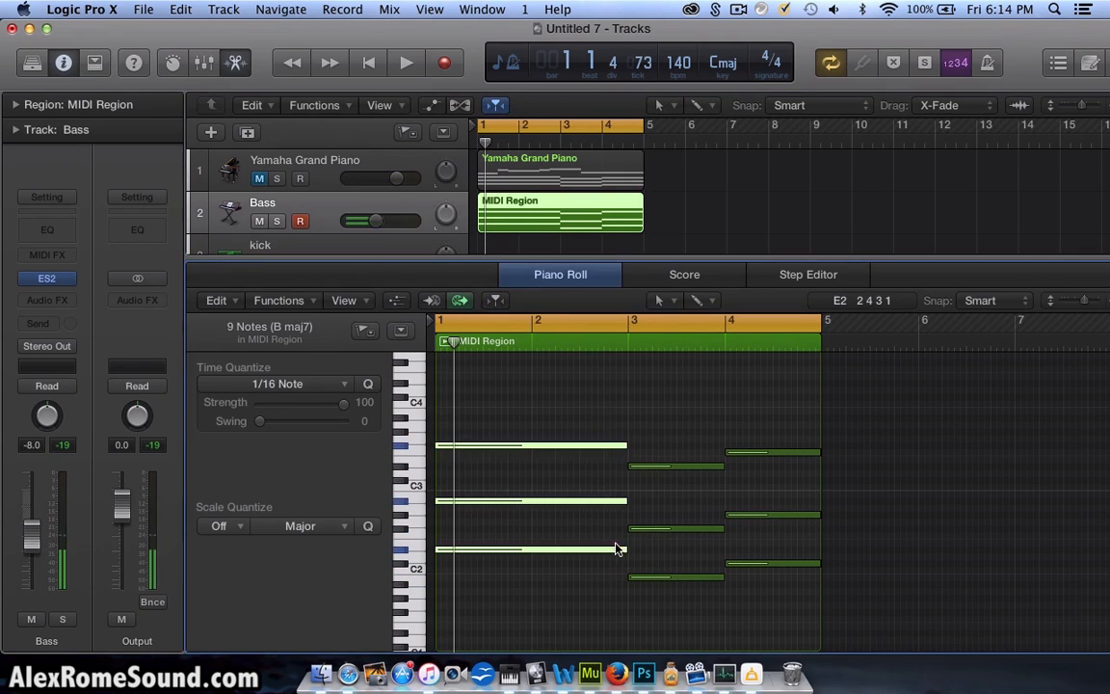
Step: Shorten the three chords in the Bass region to stabs one beat long
{"action": "left_click_drag", "start_coordinate": [623, 547], "coordinate": [453, 554]}
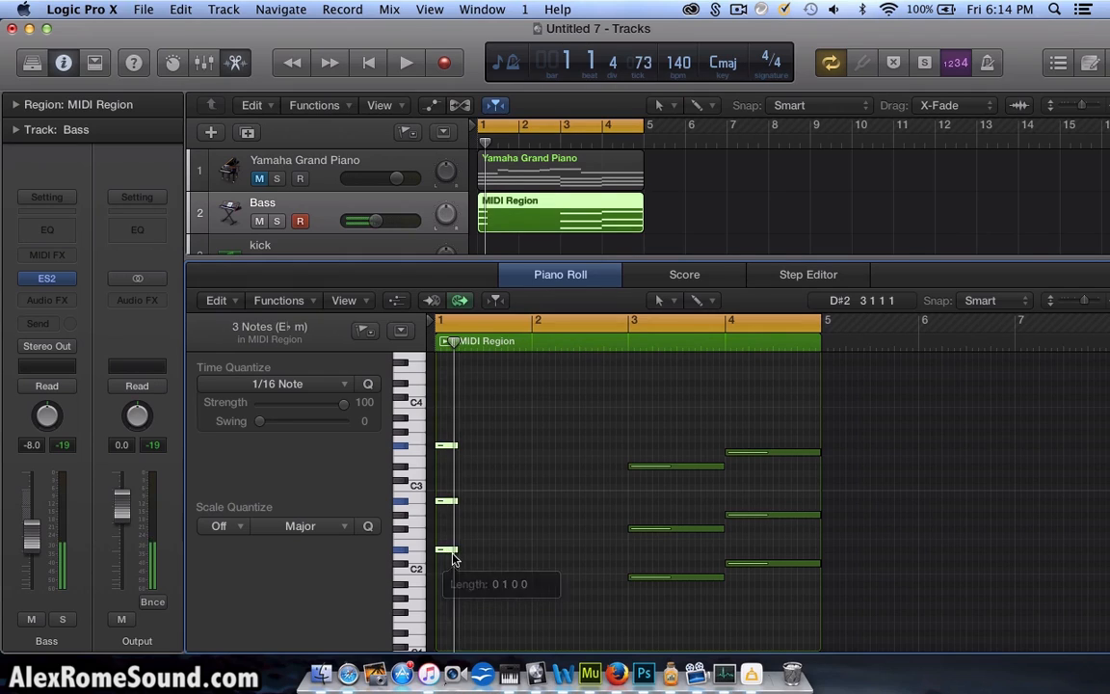
{"action": "key", "text": "space"}
{"action": "key", "text": "space"}
{"action": "left_click_drag", "start_coordinate": [671, 416], "coordinate": [688, 618]}
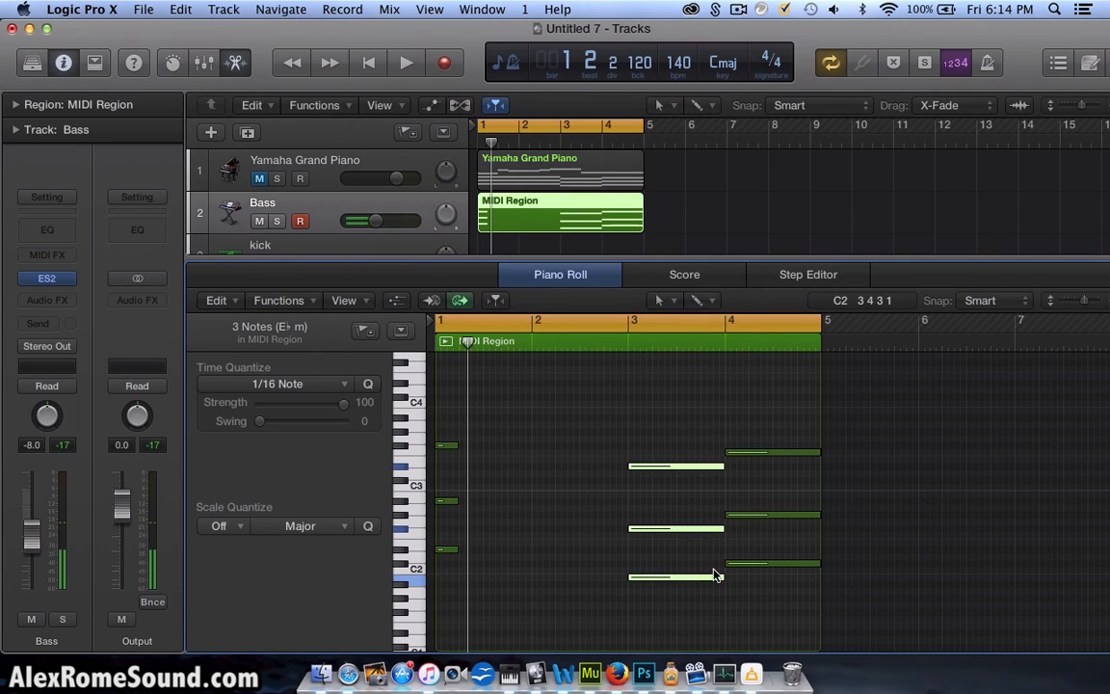
{"action": "left_click_drag", "start_coordinate": [718, 576], "coordinate": [639, 576]}
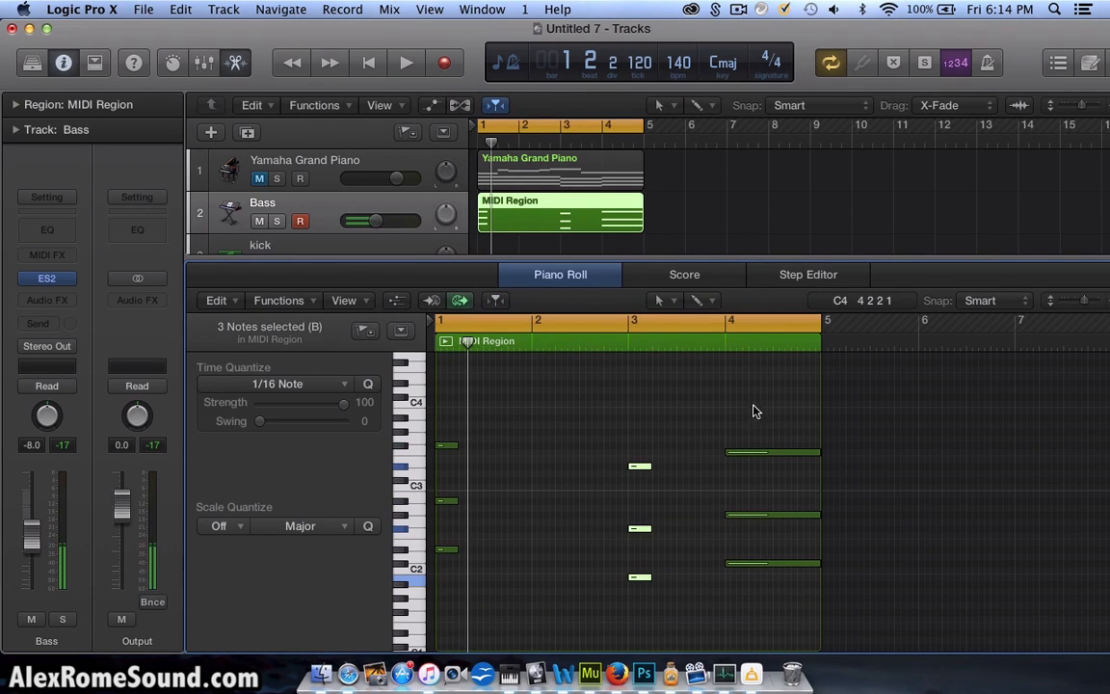
{"action": "left_click_drag", "start_coordinate": [750, 409], "coordinate": [757, 631]}
{"action": "left_click_drag", "start_coordinate": [817, 561], "coordinate": [746, 567]}
{"action": "scroll", "coordinate": [745, 567], "scroll_direction": "down", "scroll_amount": 2}
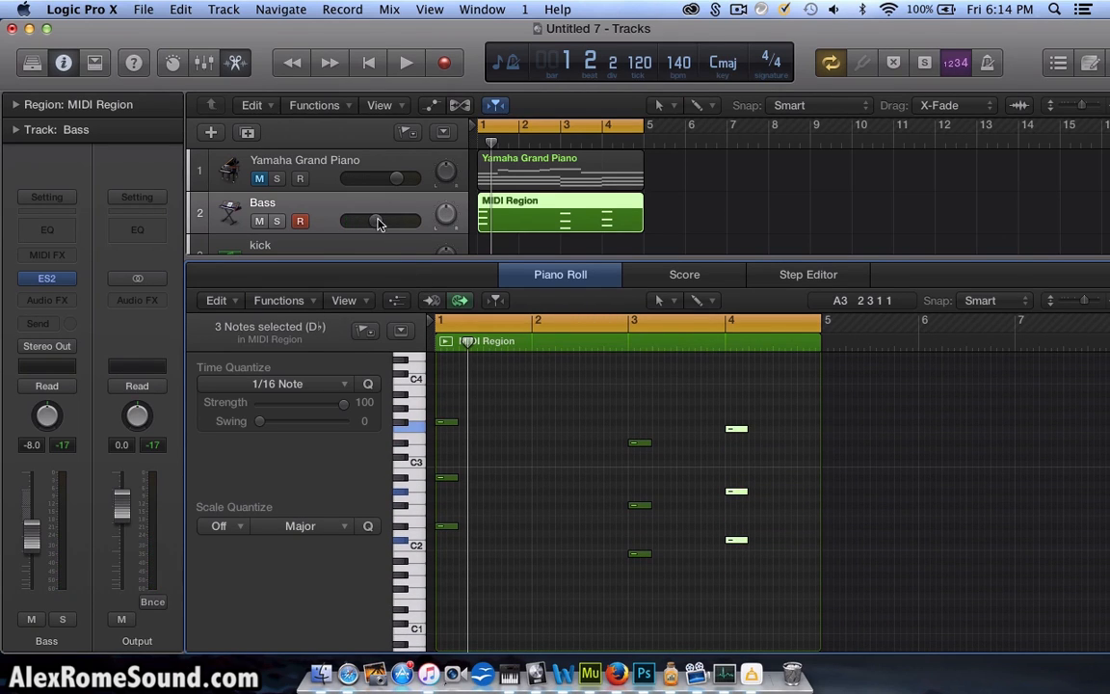
Step: Raise the Bass track's volume and switch to the EQ in its Space Designer reverb
{"action": "left_click_drag", "start_coordinate": [377, 223], "coordinate": [390, 221]}
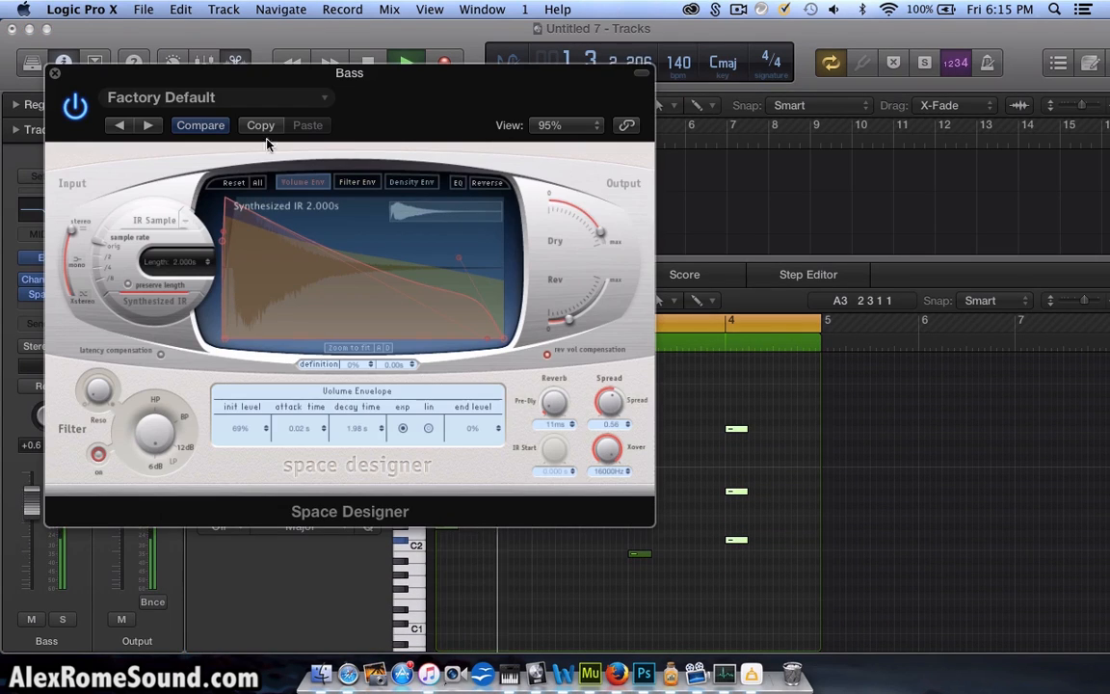
{"action": "left_click", "coordinate": [457, 181]}
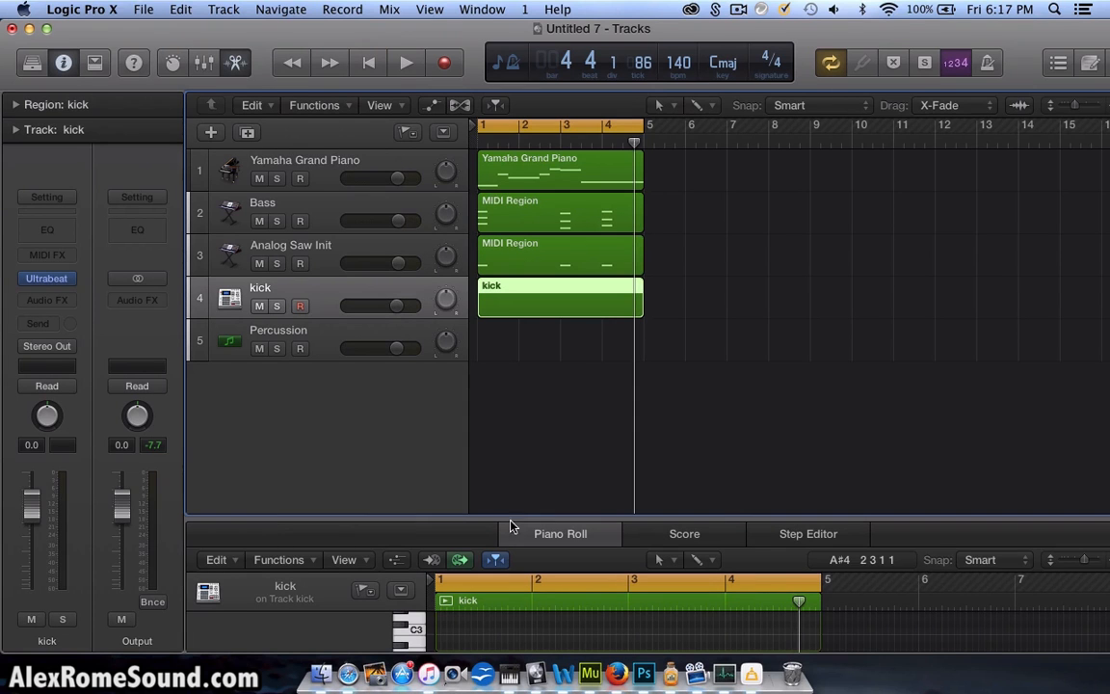
Step: Draw a C1 note at the start of the kick region and lengthen it to about a beat and a half
{"action": "left_click_drag", "start_coordinate": [512, 526], "coordinate": [511, 339]}
{"action": "left_click", "coordinate": [420, 624]}
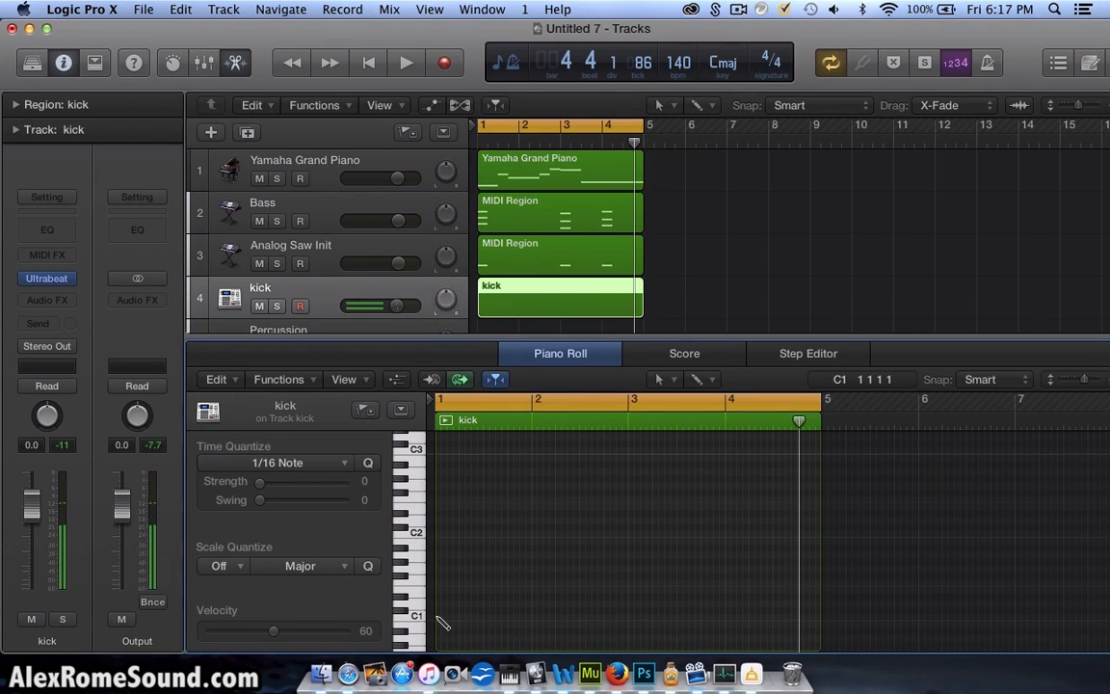
{"action": "key", "text": "space"}
{"action": "scroll", "coordinate": [499, 609], "scroll_direction": "down", "scroll_amount": 2}
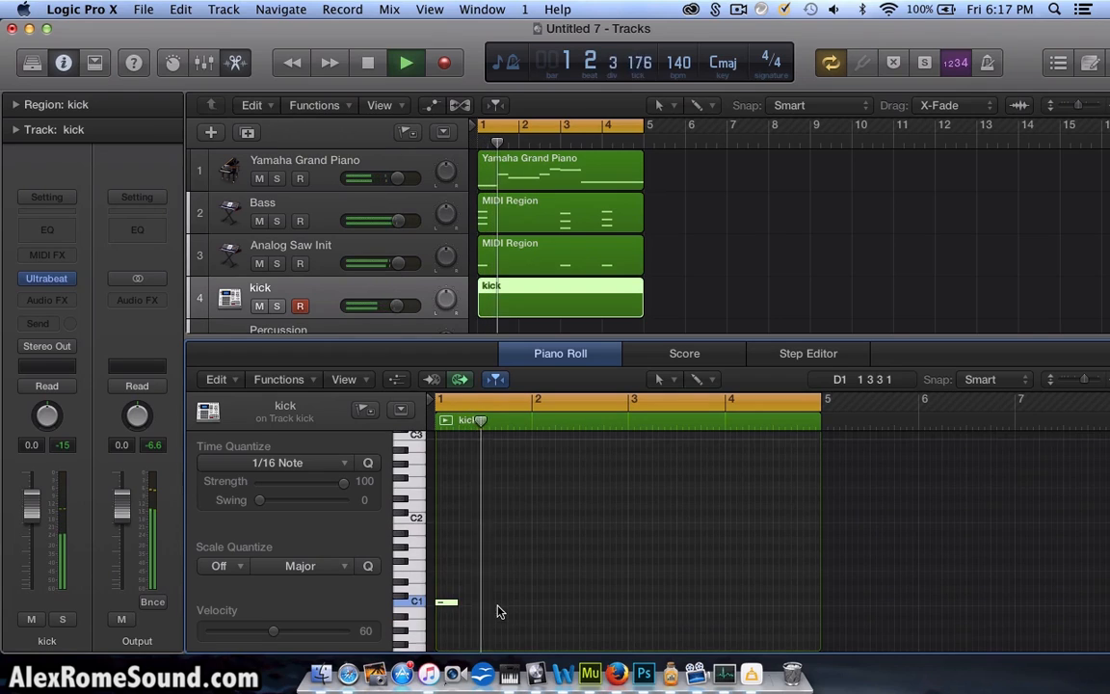
{"action": "key", "text": "space"}
{"action": "left_click_drag", "start_coordinate": [454, 593], "coordinate": [470, 593]}
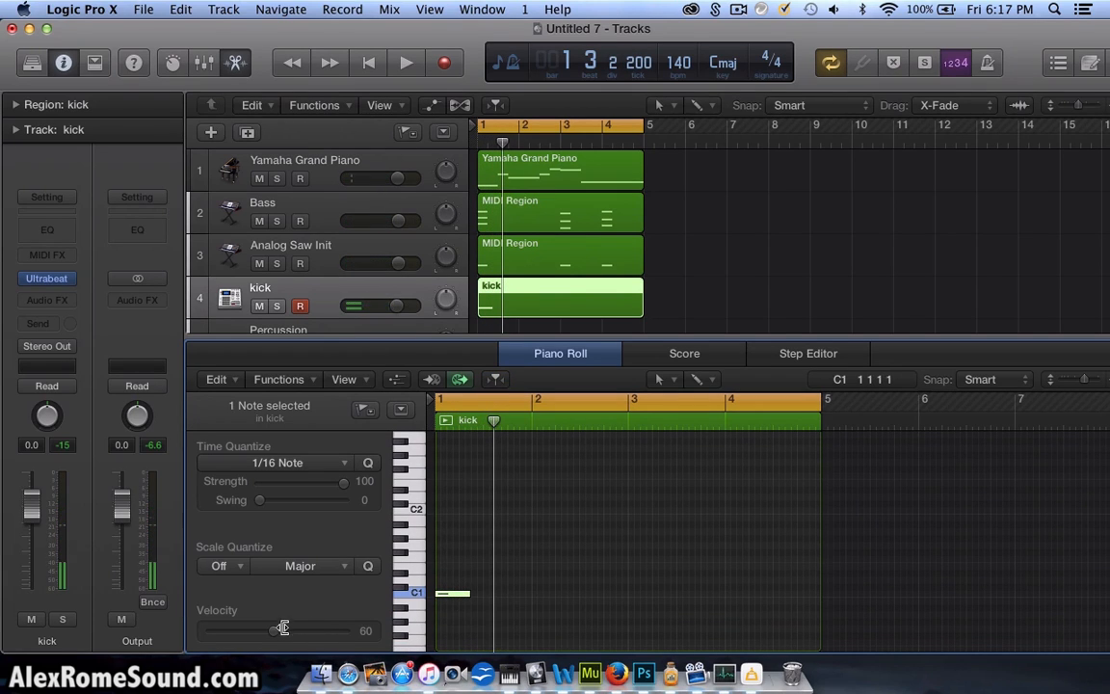
Step: Add another C1 kick note at the start of bar 2 and play the drum pattern with the other tracks
{"action": "key", "text": "space"}
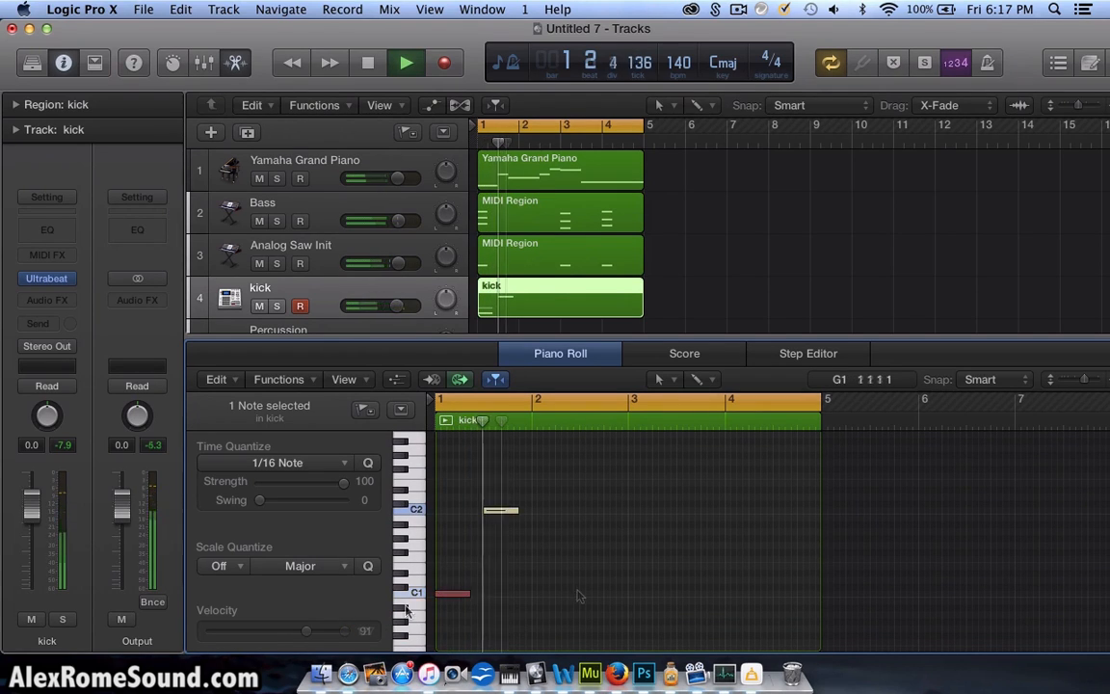
{"action": "key", "text": "space"}
{"action": "left_click", "coordinate": [532, 594]}
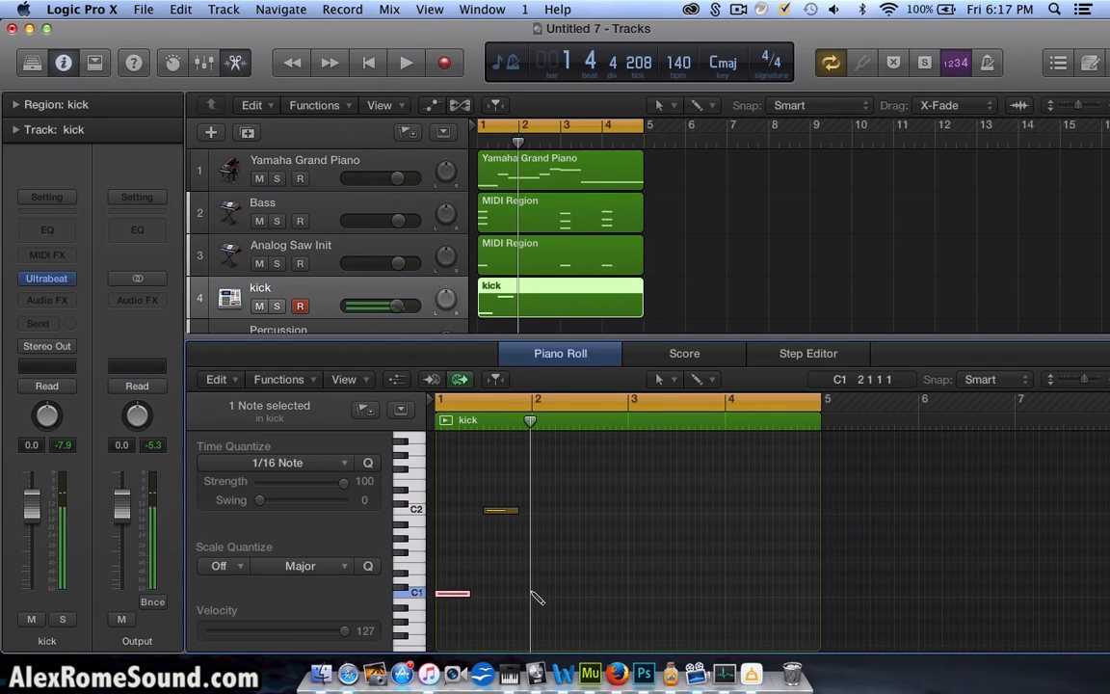
{"action": "left_click", "coordinate": [533, 594]}
{"action": "key", "text": "space"}
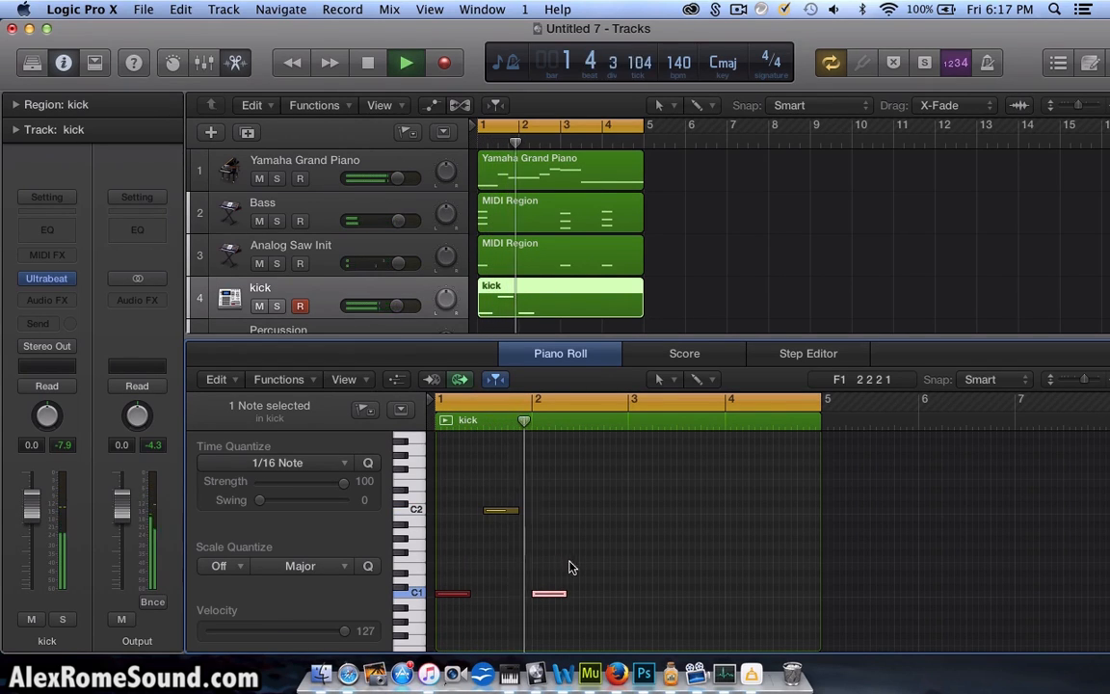
{"action": "key", "text": "space"}
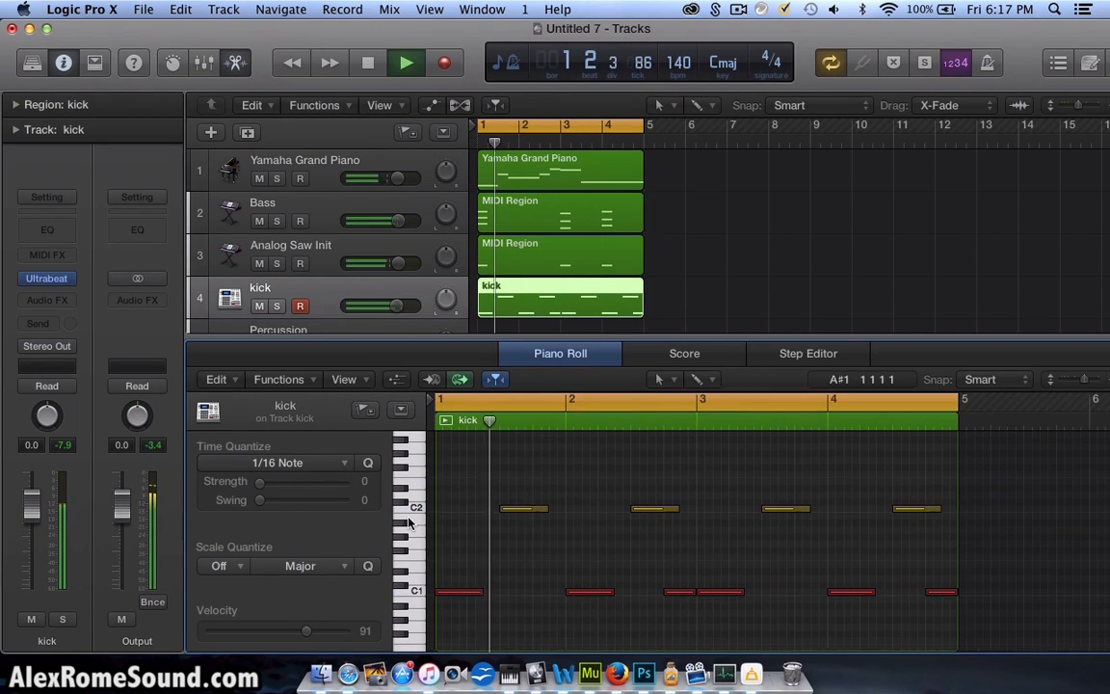
Step: Add a syncopated line of five F#1 notes over bars 1 and 2 of the kick region, shortening the last ones
{"action": "left_click", "coordinate": [470, 550], "text": "super"}
{"action": "left_click", "coordinate": [536, 551], "text": "super"}
{"action": "left_click", "coordinate": [602, 552], "text": "super"}
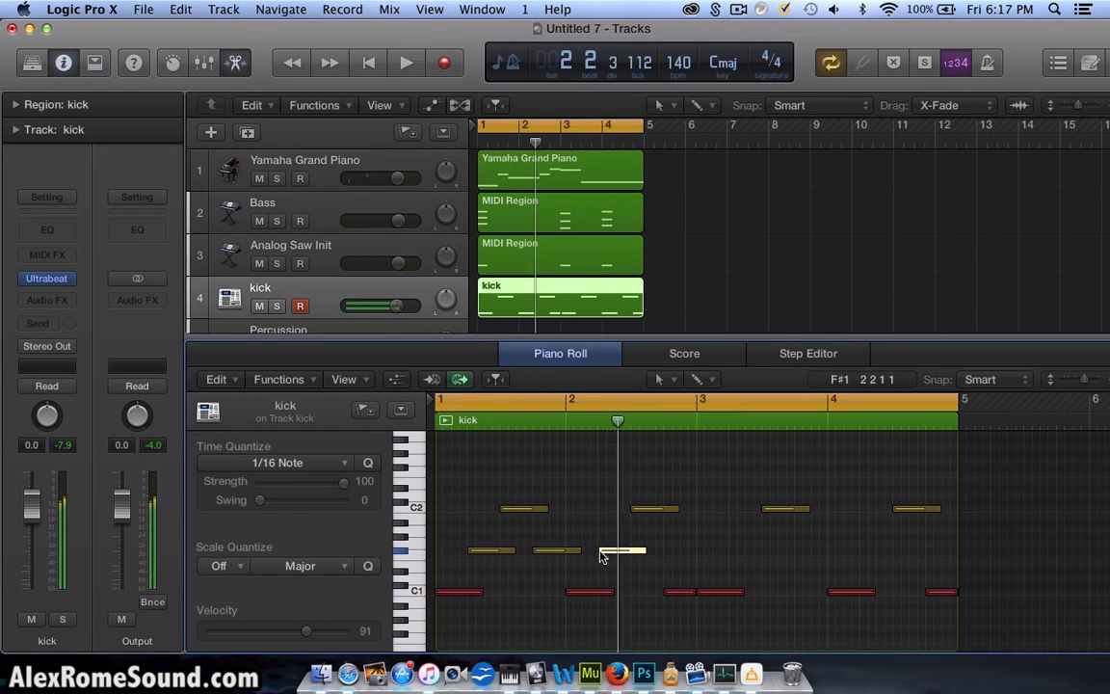
{"action": "left_click", "coordinate": [652, 551], "text": "super"}
{"action": "left_click_drag", "start_coordinate": [694, 550], "coordinate": [717, 551]}
{"action": "left_click", "coordinate": [683, 550], "text": "super"}
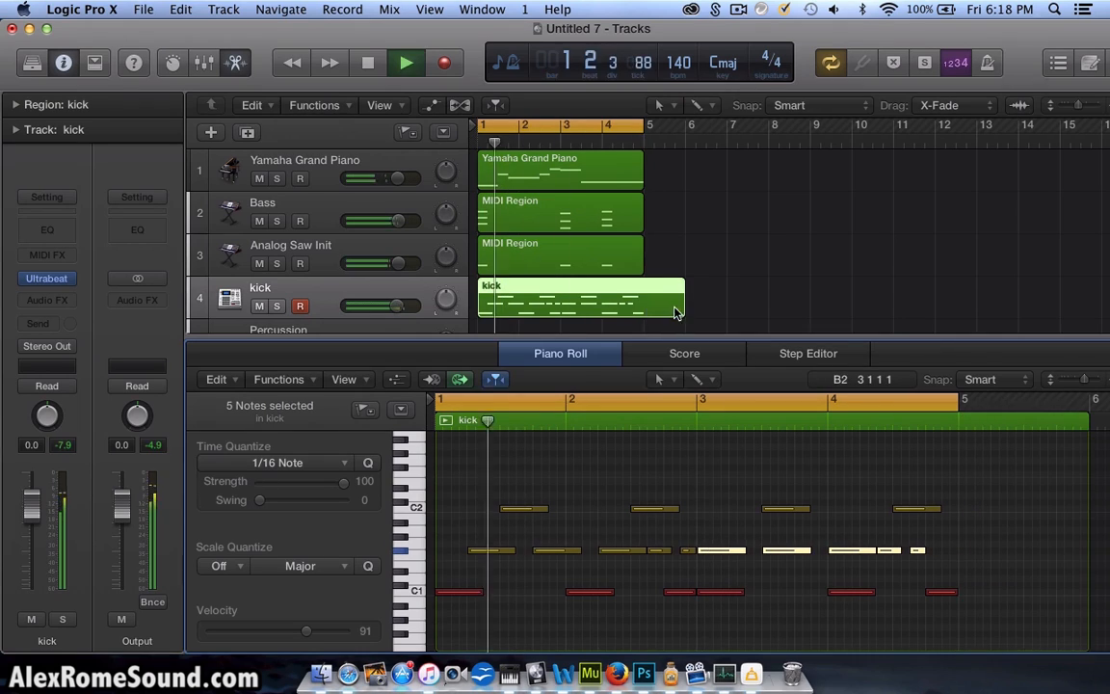
Step: Trim the kick region back to four bars and shift the copied F#1 notes about one beat later, starting at 3.2
{"action": "left_click_drag", "start_coordinate": [678, 312], "coordinate": [641, 312]}
{"action": "key", "text": "space"}
{"action": "key", "text": "space"}
{"action": "left_click_drag", "start_coordinate": [725, 550], "coordinate": [756, 551]}
{"action": "key", "text": "super+Right"}
{"action": "key", "text": "super+Right"}
{"action": "key", "text": "super+Right"}
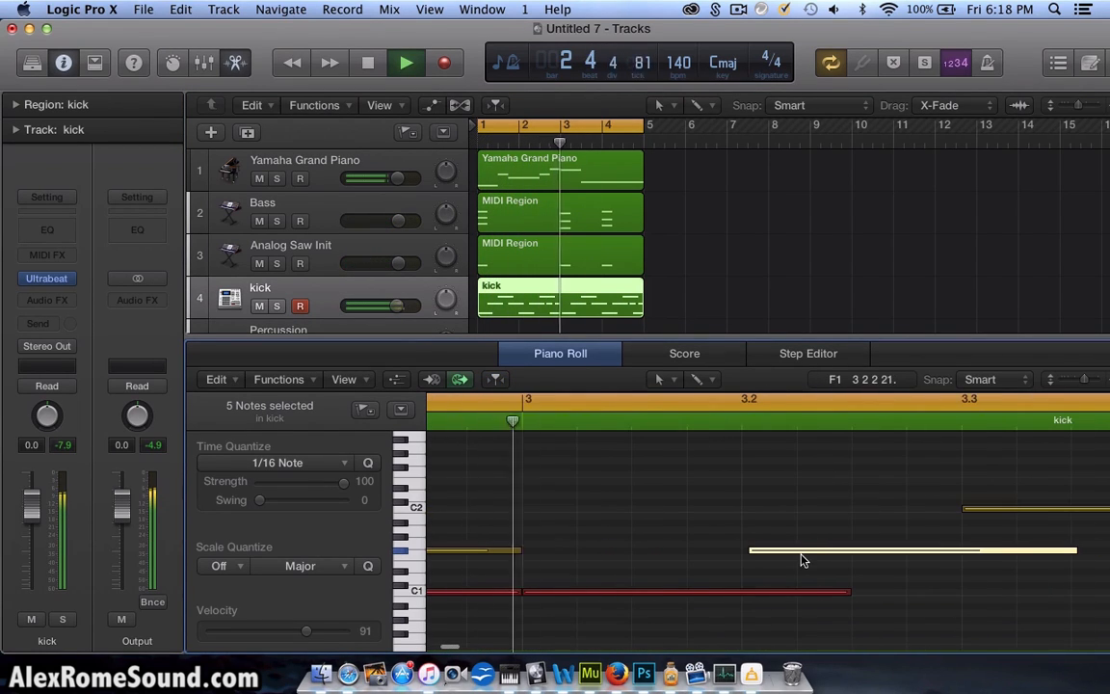
{"action": "key", "text": "super+Left"}
{"action": "key", "text": "super+Left"}
{"action": "key", "text": "super+Left"}
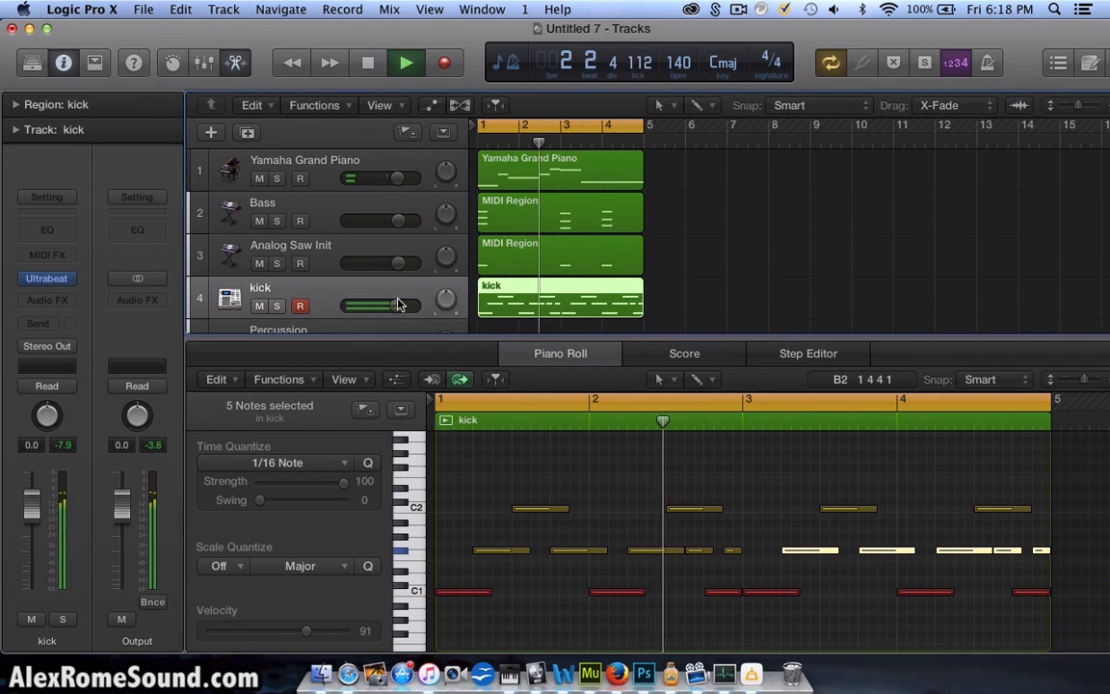
Step: Play the arrangement of the "future bass serum demo 2" project from bar 1
{"action": "scroll", "coordinate": [400, 305], "scroll_direction": "down", "scroll_amount": 1}
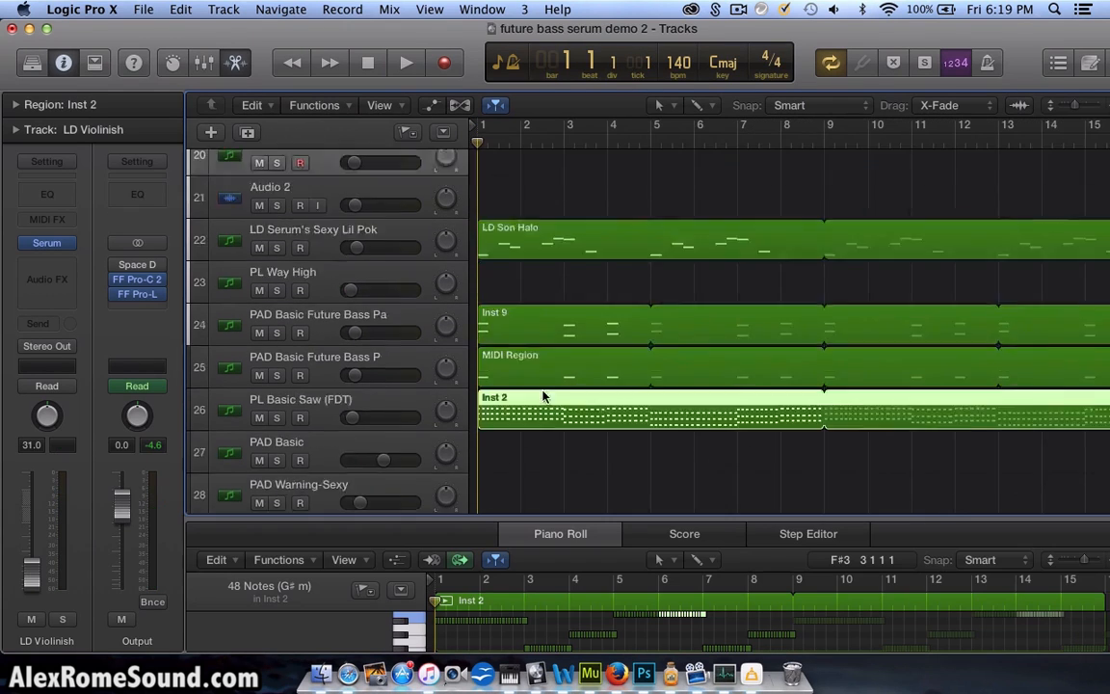
{"action": "key", "text": "space"}
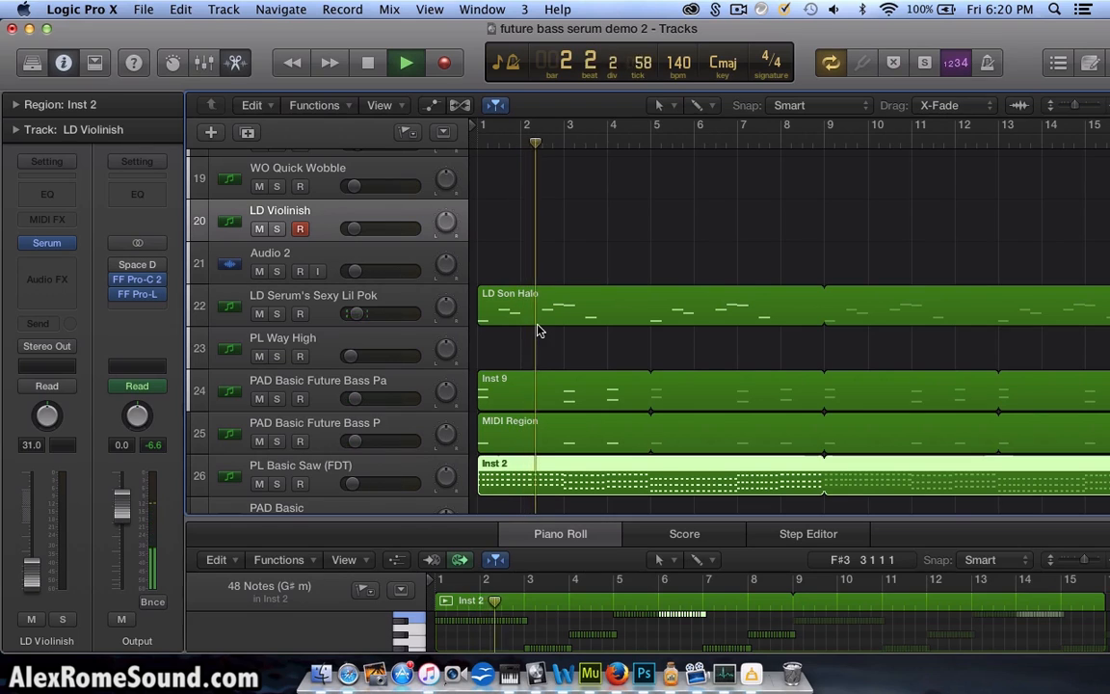
Step: Set an eight-bar cycle range starting at bar 1 and ending at bar 9
{"action": "key", "text": "super+Left"}
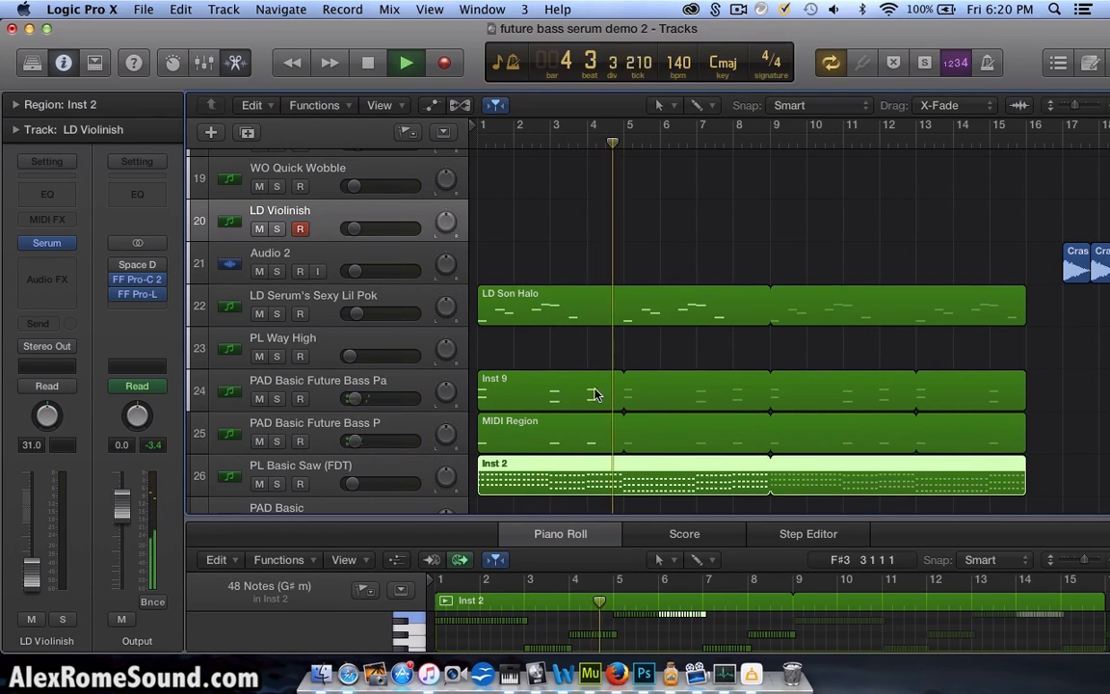
{"action": "key", "text": "super+Left"}
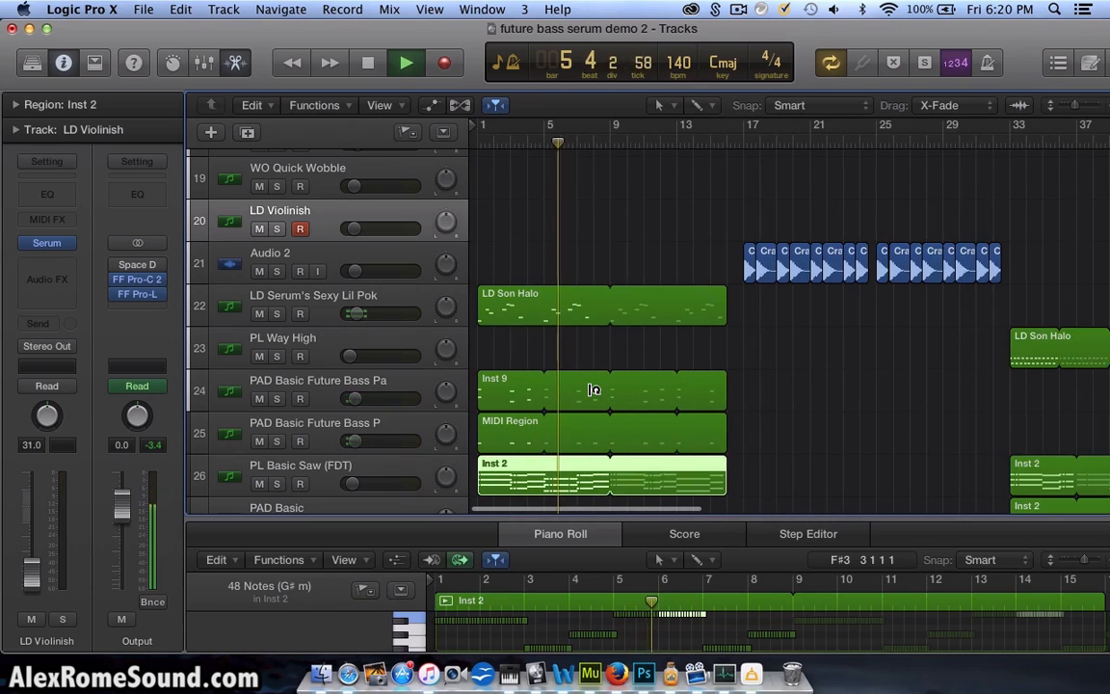
{"action": "key", "text": "super+Right"}
{"action": "key", "text": "super+Right"}
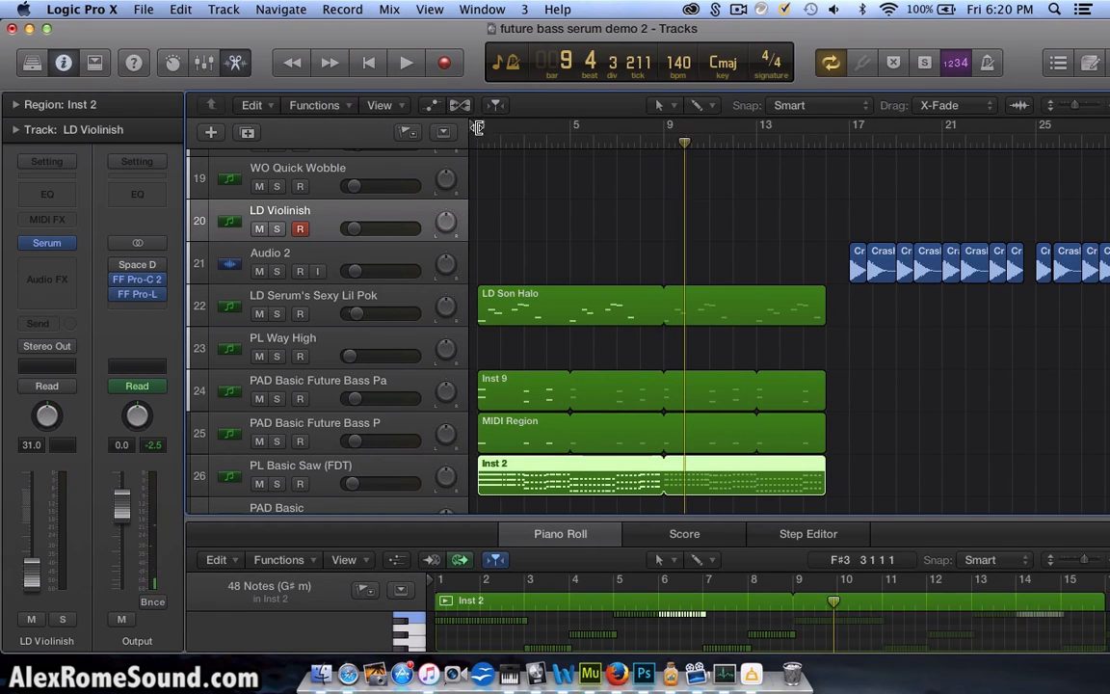
{"action": "left_click_drag", "start_coordinate": [478, 127], "coordinate": [655, 123]}
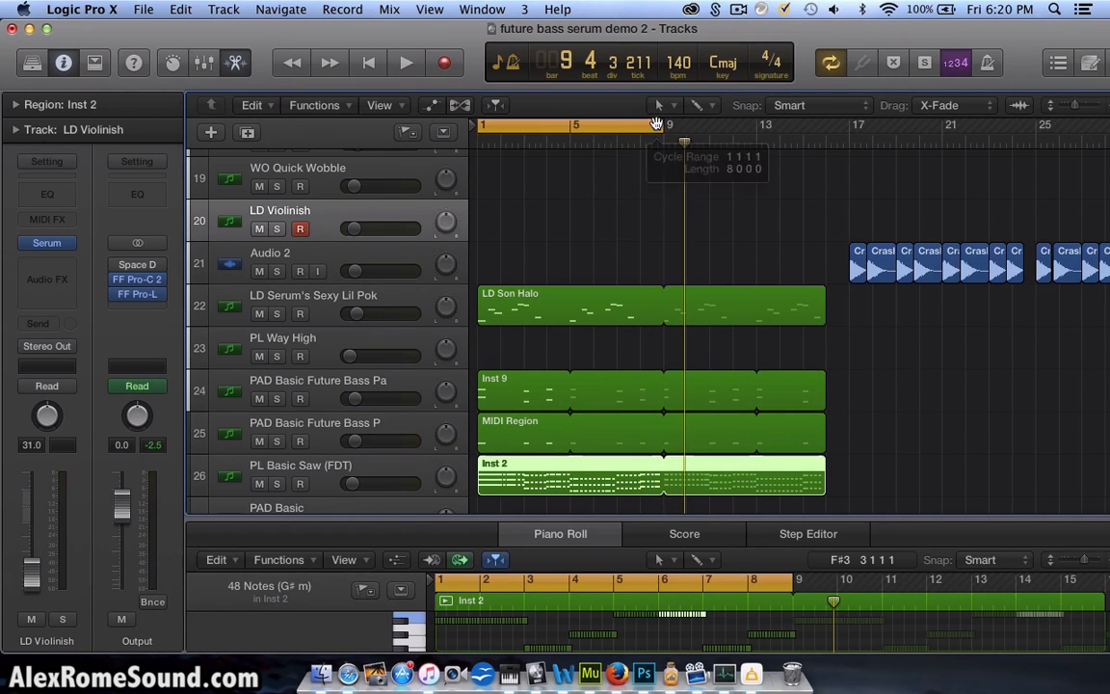
Step: Look through the arrangement's pad, lead and effect tracks to compare which regions play in each section
{"action": "scroll", "coordinate": [634, 258], "scroll_direction": "down", "scroll_amount": 5}
{"action": "scroll", "coordinate": [634, 259], "scroll_direction": "down", "scroll_amount": 5}
{"action": "scroll", "coordinate": [634, 258], "scroll_direction": "up", "scroll_amount": 3}
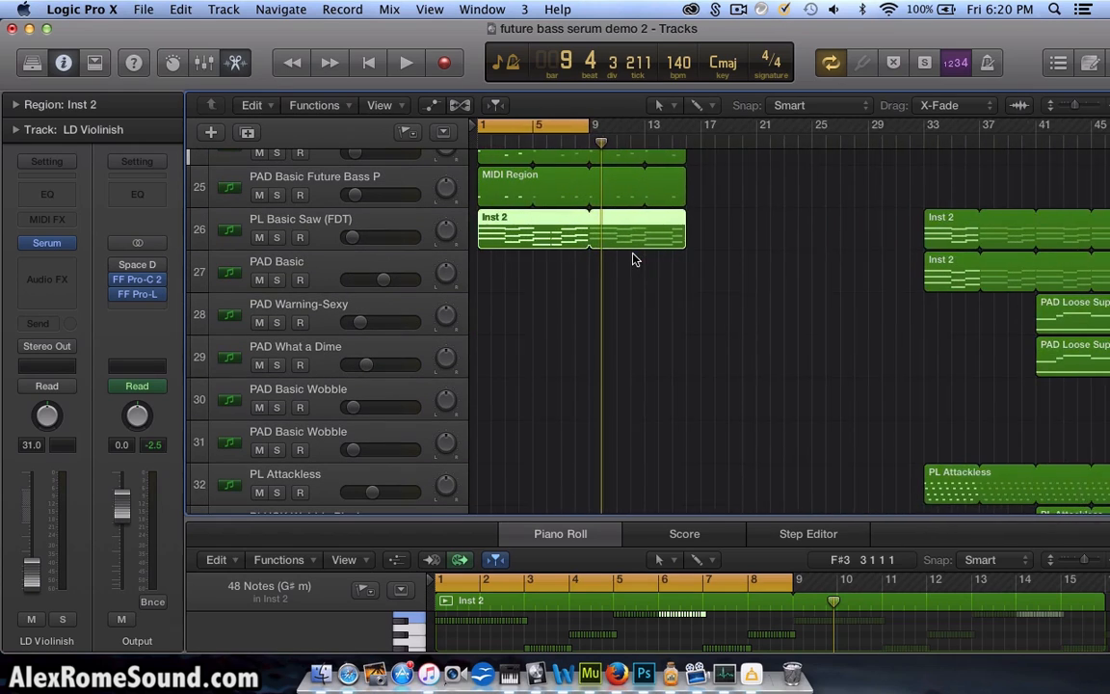
{"action": "scroll", "coordinate": [634, 258], "scroll_direction": "right", "scroll_amount": 10}
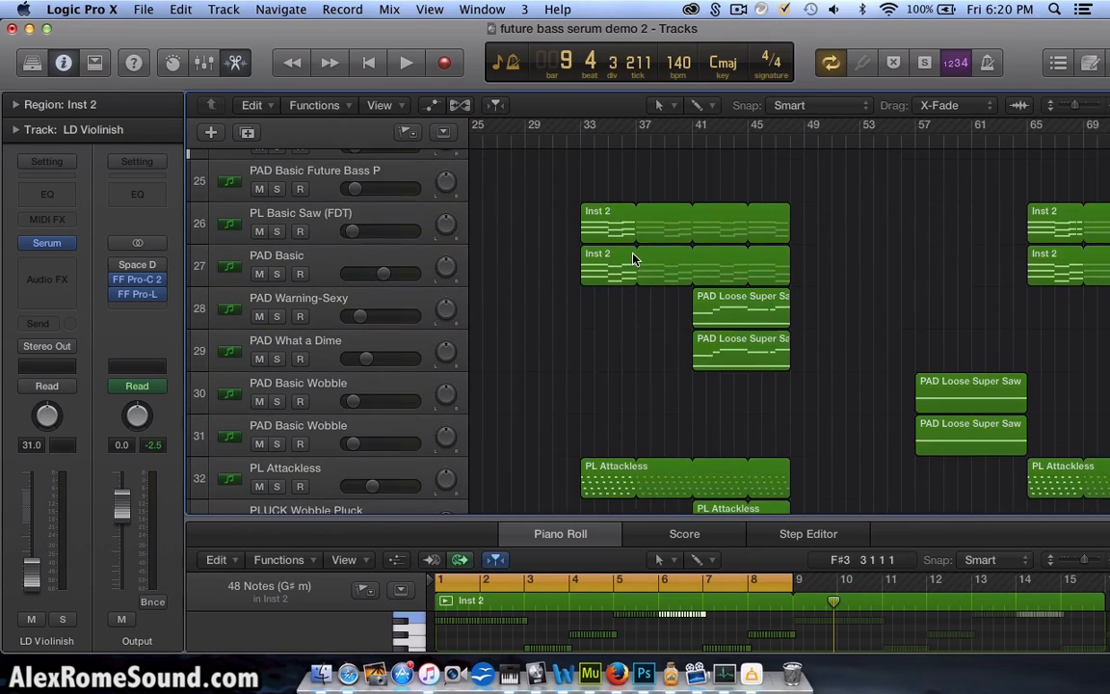
{"action": "scroll", "coordinate": [634, 258], "scroll_direction": "left", "scroll_amount": 10}
{"action": "scroll", "coordinate": [634, 259], "scroll_direction": "up", "scroll_amount": 4}
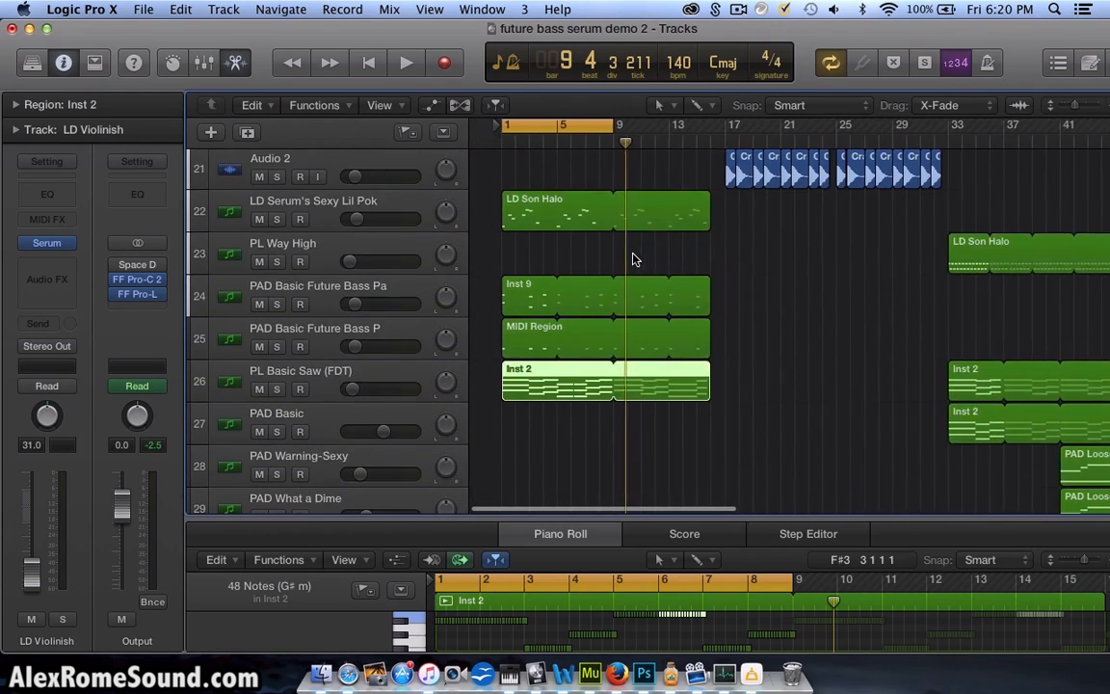
{"action": "scroll", "coordinate": [634, 258], "scroll_direction": "up", "scroll_amount": 9}
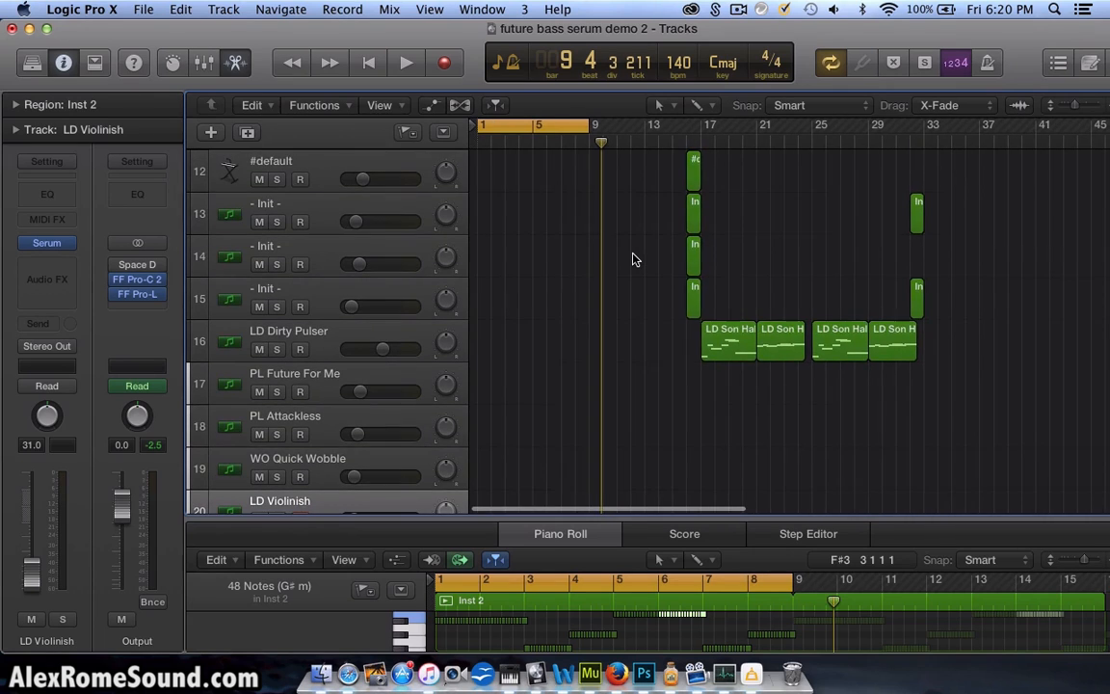
{"action": "scroll", "coordinate": [634, 258], "scroll_direction": "down", "scroll_amount": 7}
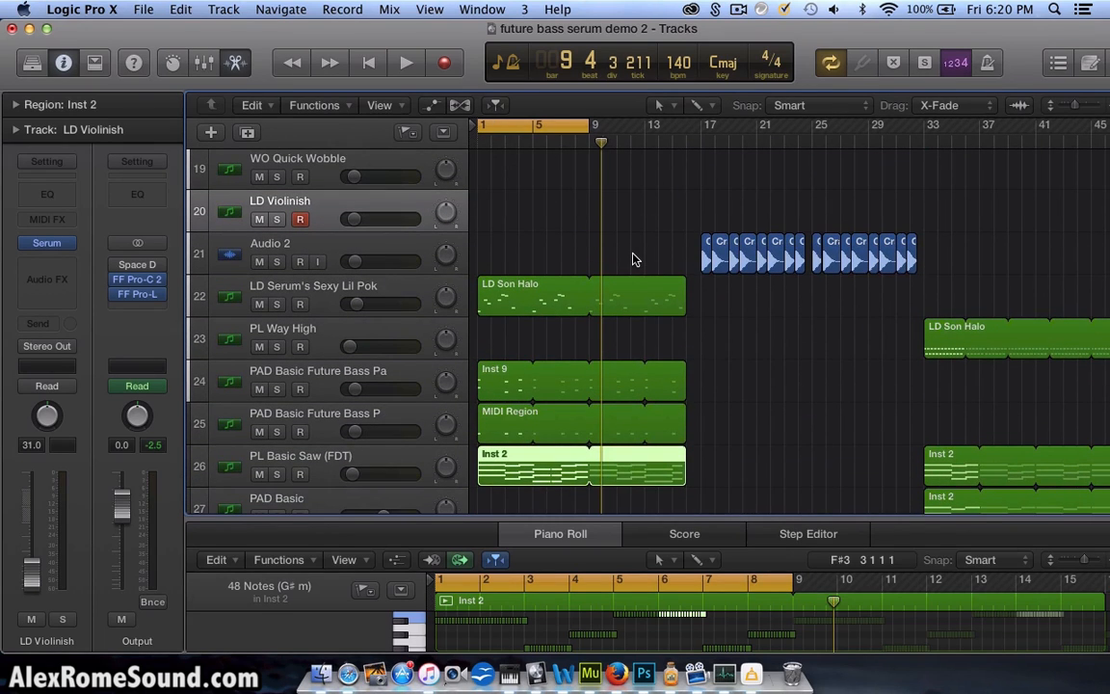
{"action": "left_click", "coordinate": [634, 259]}
{"action": "key", "text": "super+Right"}
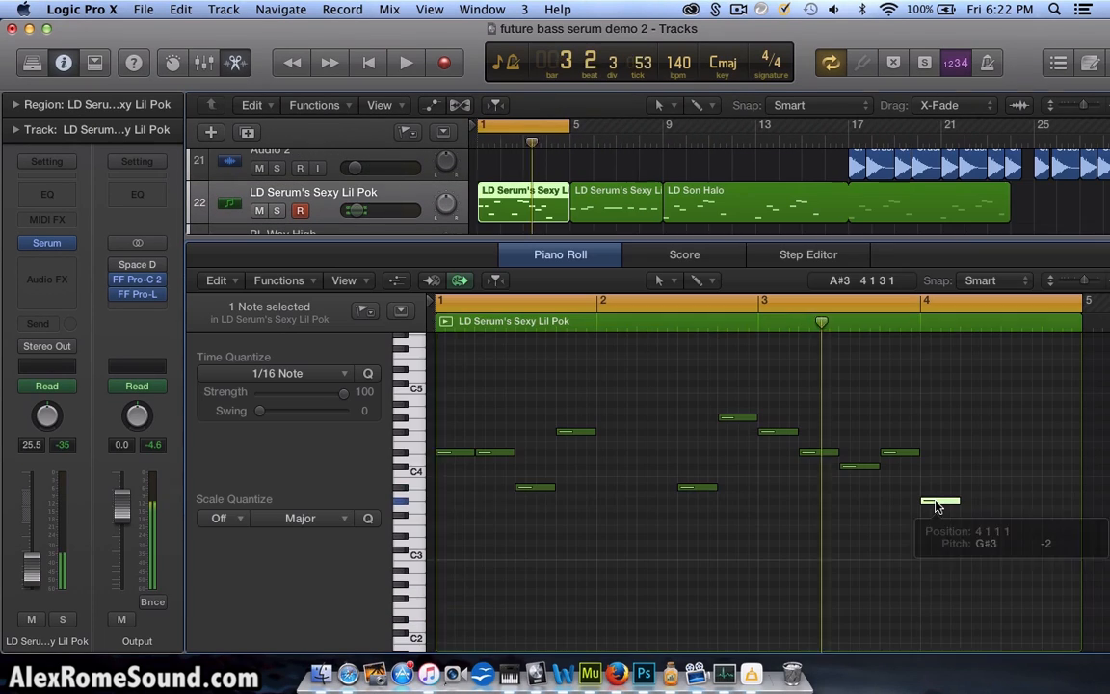
Step: Play the two alternative melody regions on the LD Serum's Sexy Lil Pok track and switch cycling off
{"action": "key", "text": "space"}
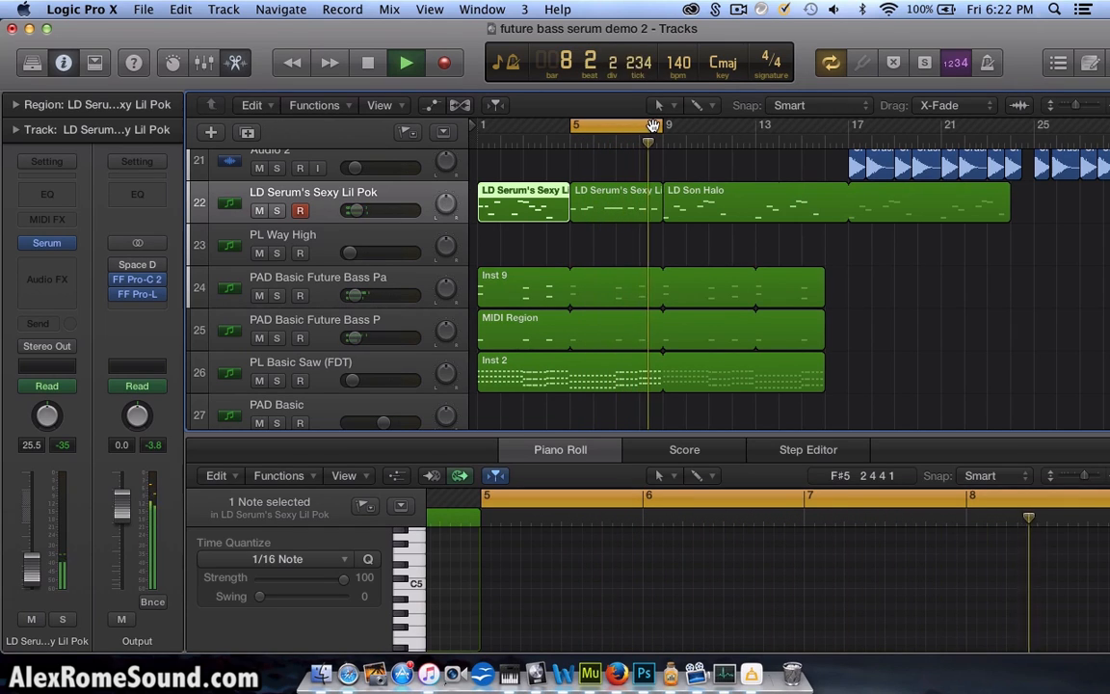
{"action": "key", "text": "space"}
{"action": "left_click", "coordinate": [653, 127]}
Step: Delete the two melody regions in bars 1 to 8 of the LD Serum's Sexy Lil Pok track and erase their automation data
{"action": "left_click_drag", "start_coordinate": [523, 162], "coordinate": [672, 225]}
{"action": "left_click", "coordinate": [529, 175]}
{"action": "key", "text": "BackSpace"}
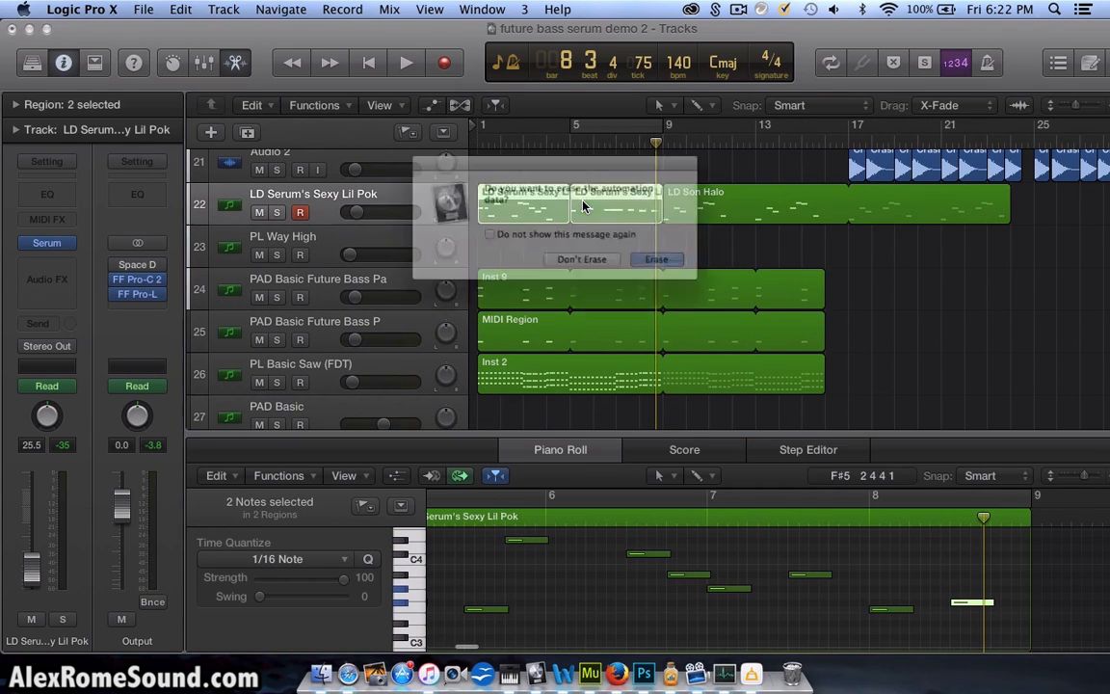
{"action": "key", "text": "Return"}
Step: Move the LD Son Halo region from bar 9 back to the start of bar 1
{"action": "left_click", "coordinate": [706, 218]}
{"action": "left_click_drag", "start_coordinate": [707, 218], "coordinate": [520, 218]}
{"action": "key", "text": "Return"}
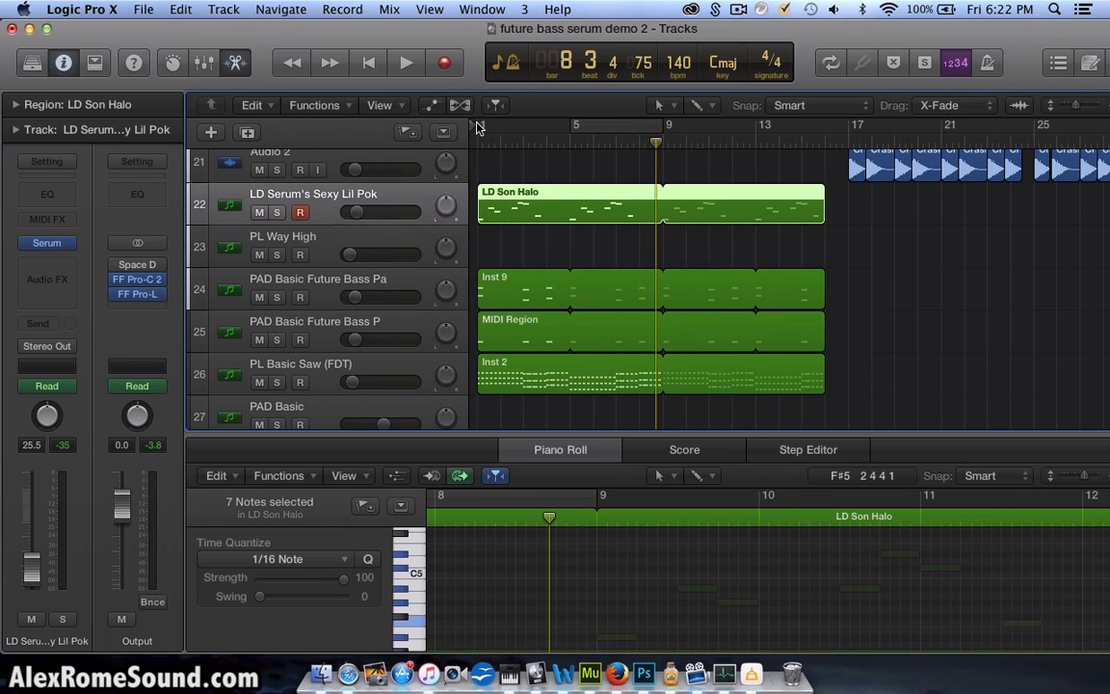
Step: Cycle bars 1 to 9 to listen to the LD Son Halo melody with the pads, and turn cycling off
{"action": "left_click_drag", "start_coordinate": [479, 128], "coordinate": [658, 135]}
{"action": "key", "text": "space"}
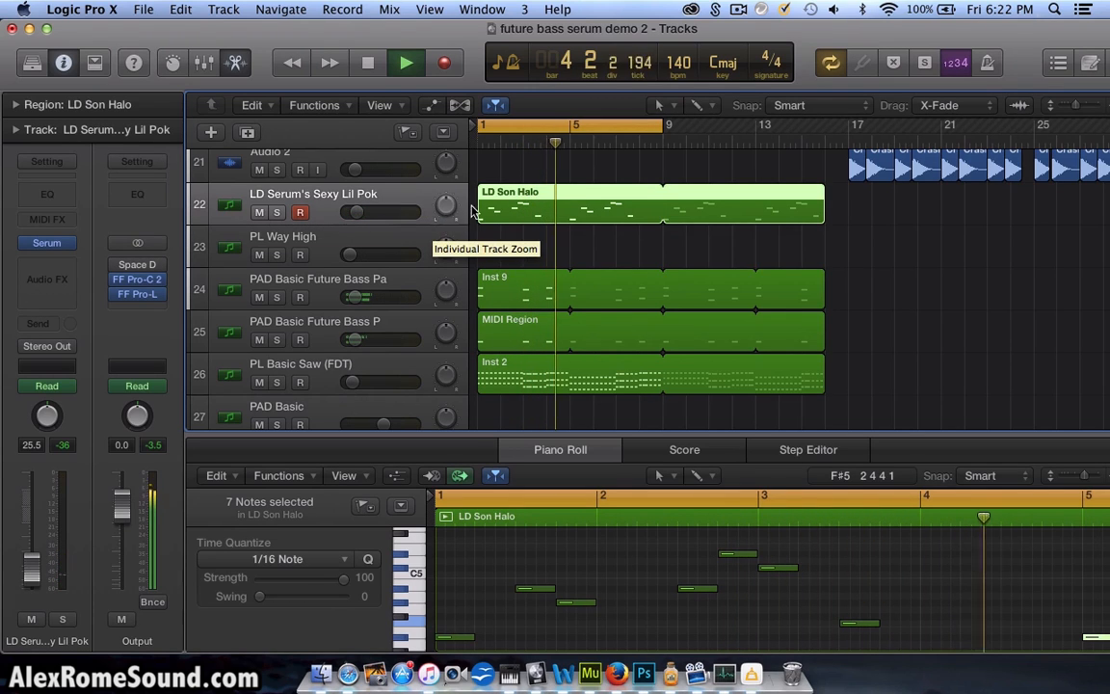
{"action": "left_click", "coordinate": [537, 245]}
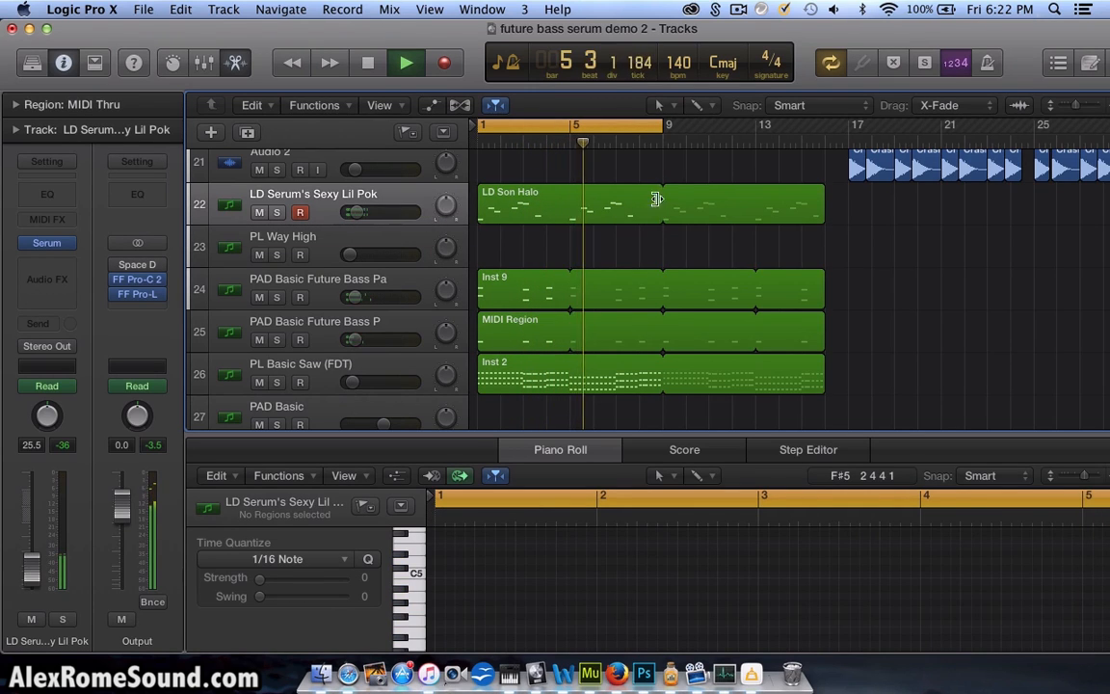
{"action": "scroll", "coordinate": [655, 199], "scroll_direction": "up", "scroll_amount": 2}
{"action": "key", "text": "c"}
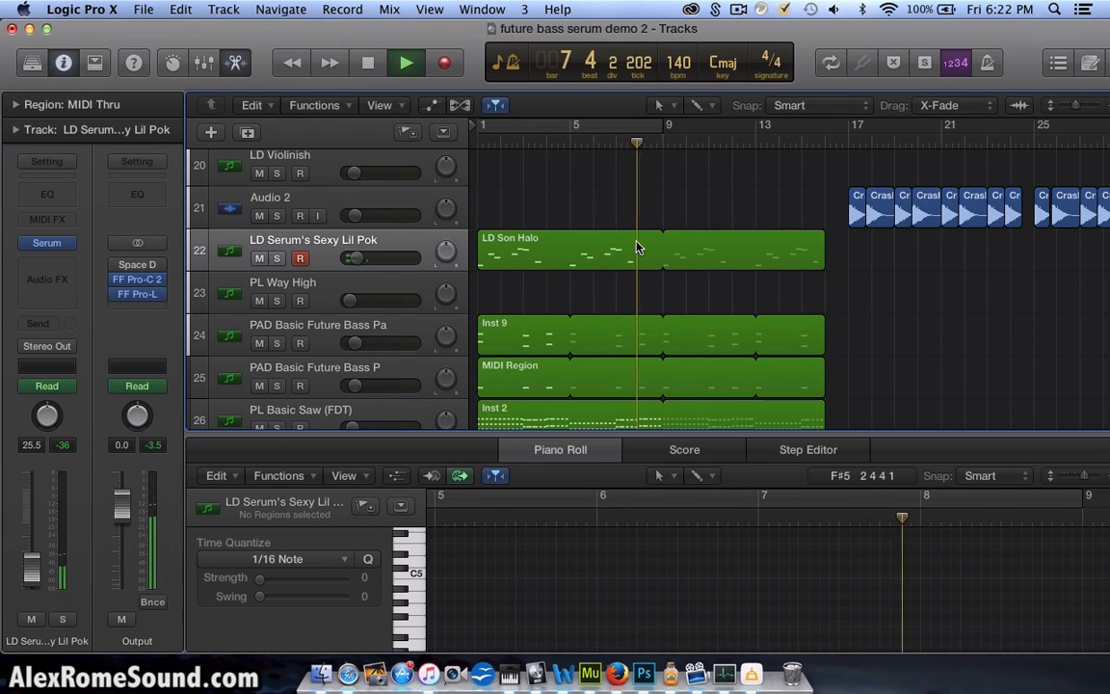
Step: Examine the layout of the whole arrangement, from the drum tracks down to the bass and lead tracks
{"action": "key", "text": "super+Left"}
{"action": "key", "text": "super+Left"}
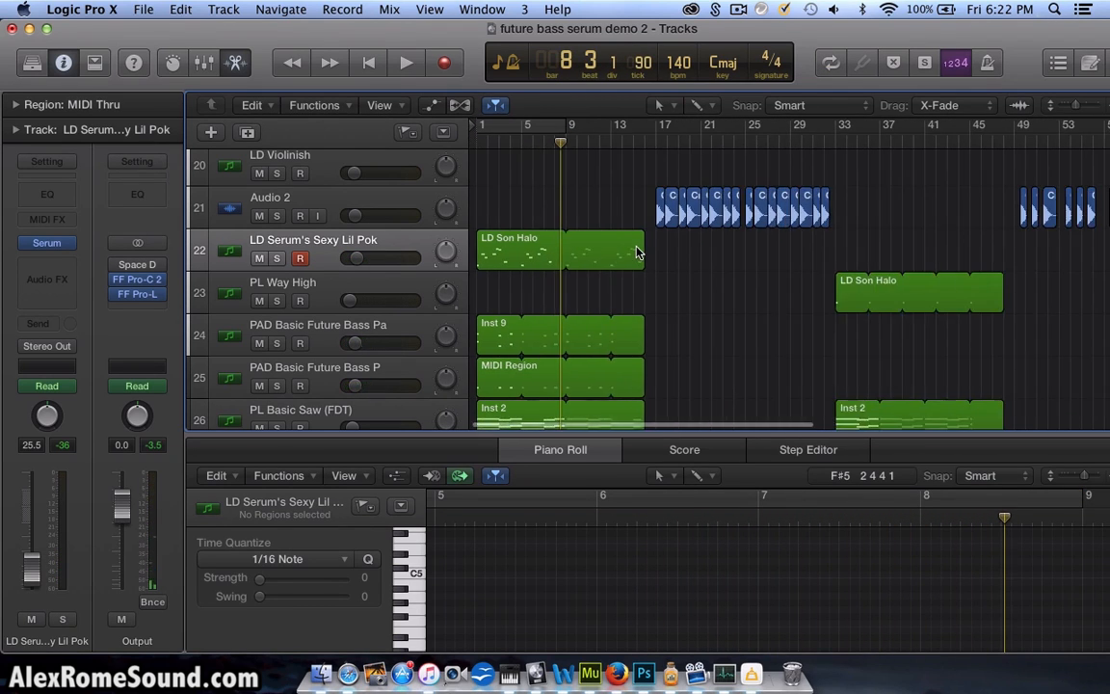
{"action": "scroll", "coordinate": [636, 253], "scroll_direction": "up", "scroll_amount": 15}
{"action": "key", "text": "super+Left"}
{"action": "key", "text": "super+Left"}
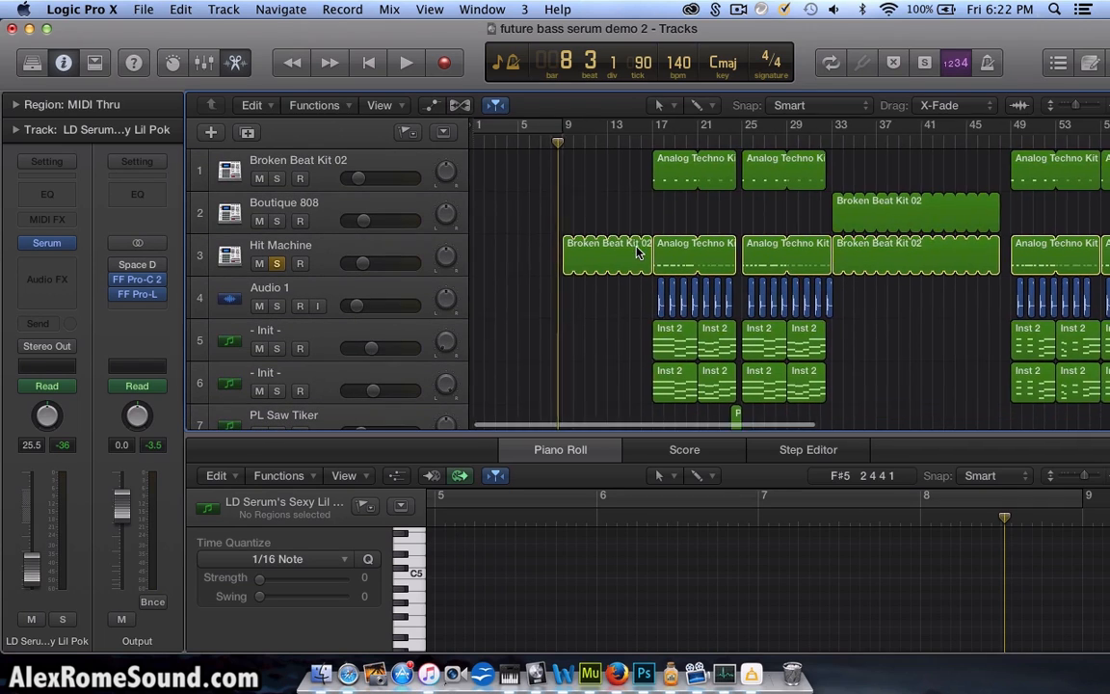
{"action": "scroll", "coordinate": [636, 252], "scroll_direction": "down", "scroll_amount": 8}
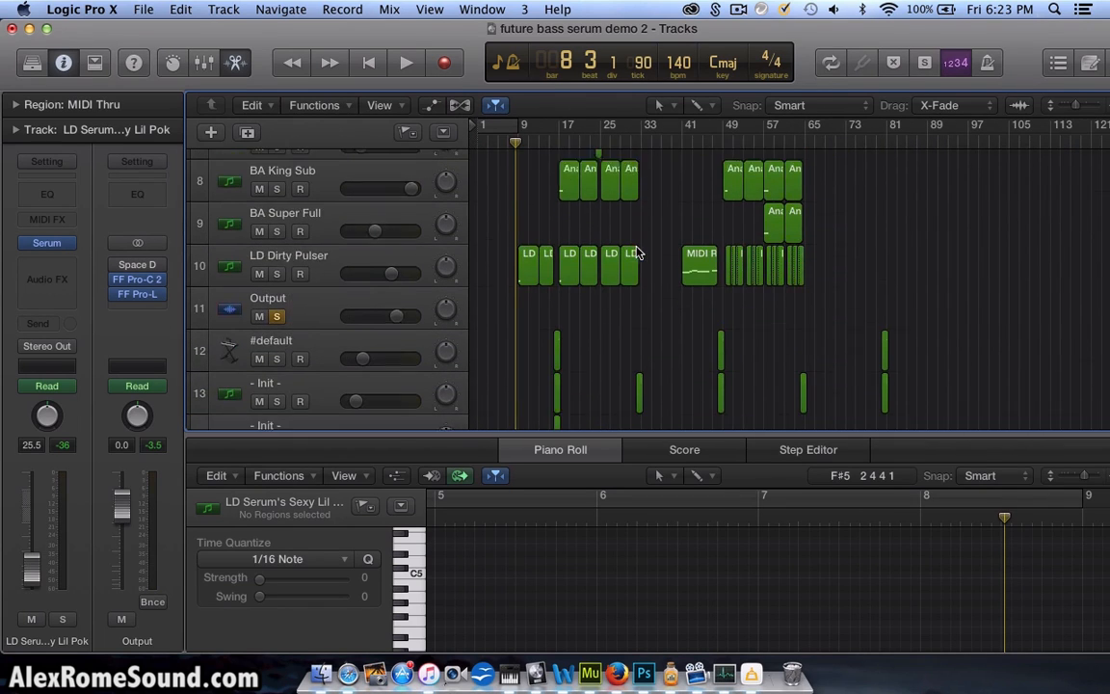
{"action": "key", "text": "super+Right"}
{"action": "key", "text": "super+Right"}
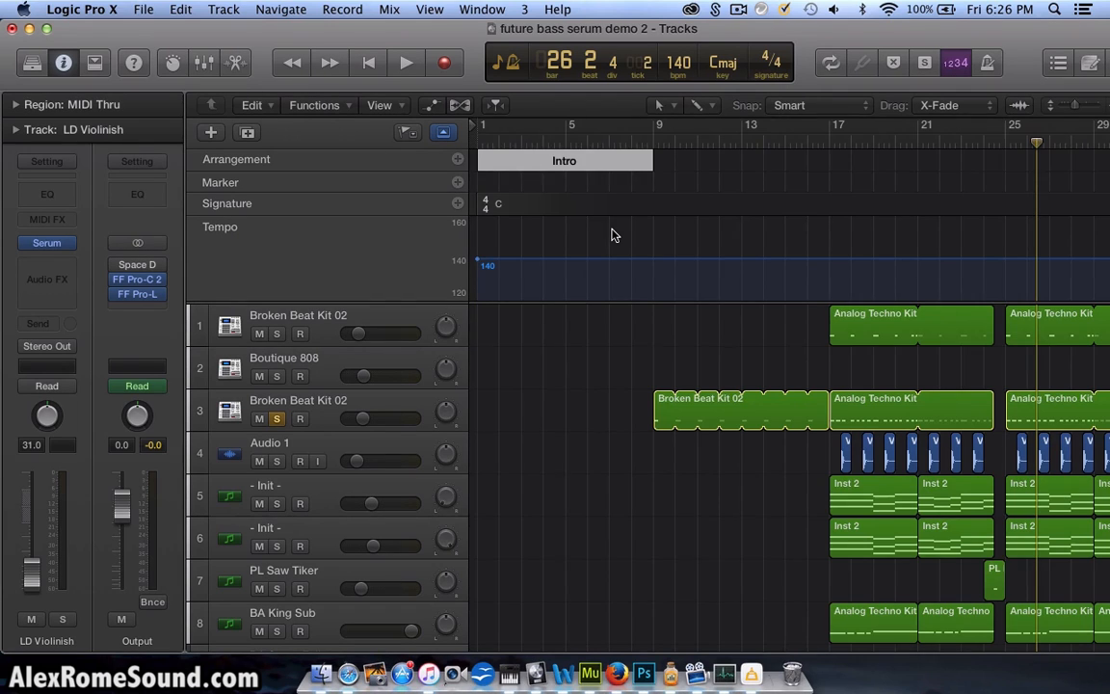
Step: Add an arrangement section after the Intro at bar 9 and name it Bridge
{"action": "key", "text": "super+Right"}
{"action": "scroll", "coordinate": [729, 161], "scroll_direction": "right", "scroll_amount": 2}
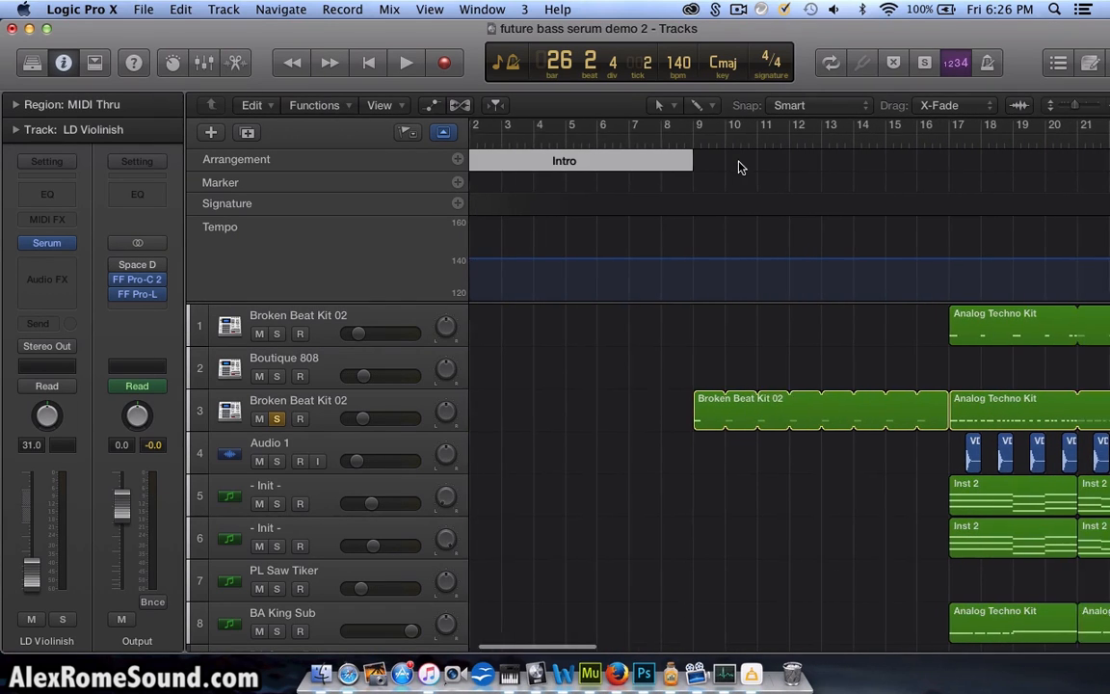
{"action": "left_click", "coordinate": [458, 160]}
{"action": "left_click", "coordinate": [788, 162]}
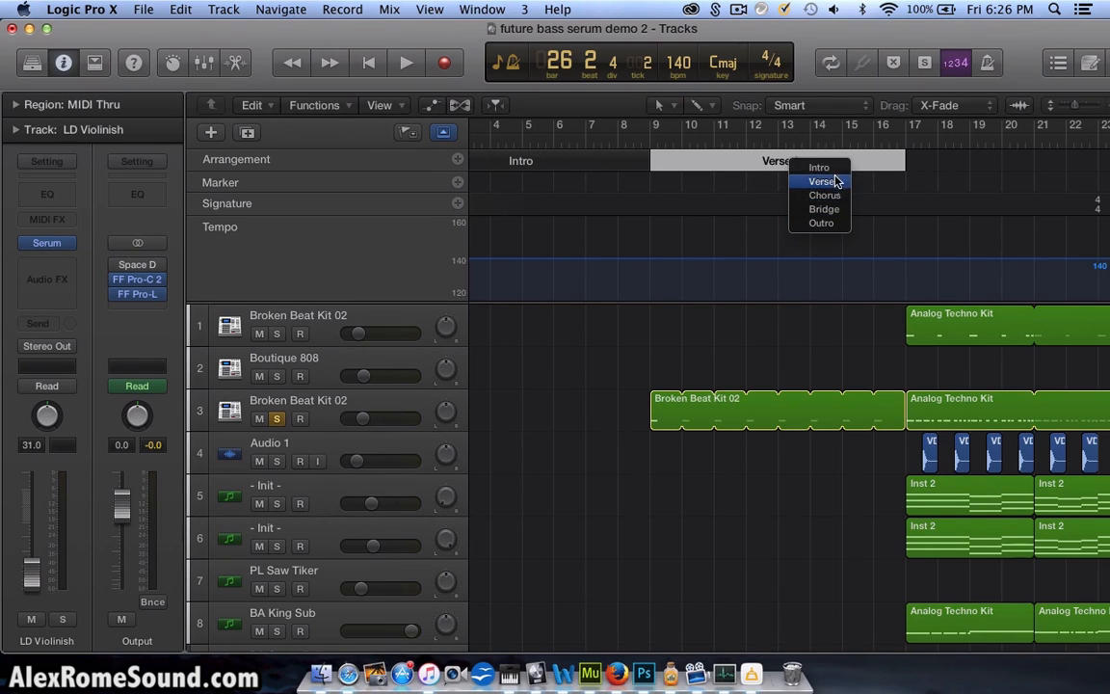
{"action": "left_click", "coordinate": [823, 209]}
Step: Name the arrangement section starting at bar 17 Chorus and extend it to bar 33
{"action": "scroll", "coordinate": [772, 190], "scroll_direction": "right", "scroll_amount": 5}
{"action": "left_click", "coordinate": [729, 164]}
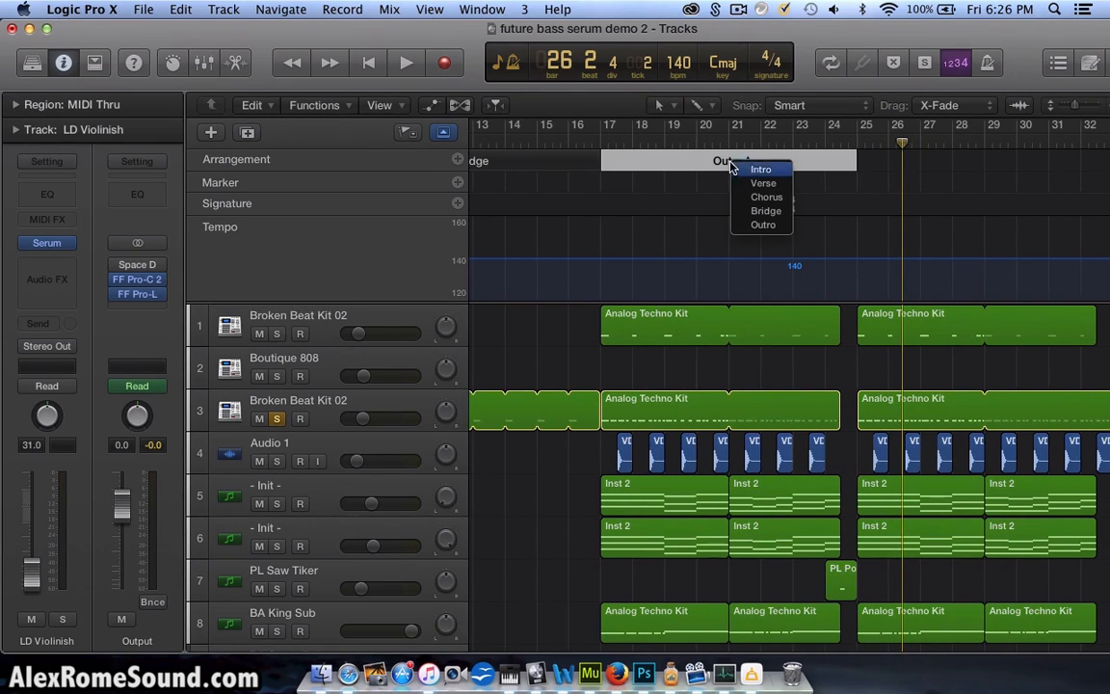
{"action": "left_click", "coordinate": [756, 199]}
{"action": "scroll", "coordinate": [785, 218], "scroll_direction": "right", "scroll_amount": 3}
{"action": "left_click_drag", "start_coordinate": [706, 164], "coordinate": [964, 164]}
Step: Add a Bridge arrangement section at bar 33 and extend it to bar 49
{"action": "scroll", "coordinate": [964, 164], "scroll_direction": "down", "scroll_amount": 5}
{"action": "key", "text": "super+Right"}
{"action": "key", "text": "super+Right"}
{"action": "key", "text": "super+Right"}
{"action": "key", "text": "super+Right"}
{"action": "left_click", "coordinate": [680, 145]}
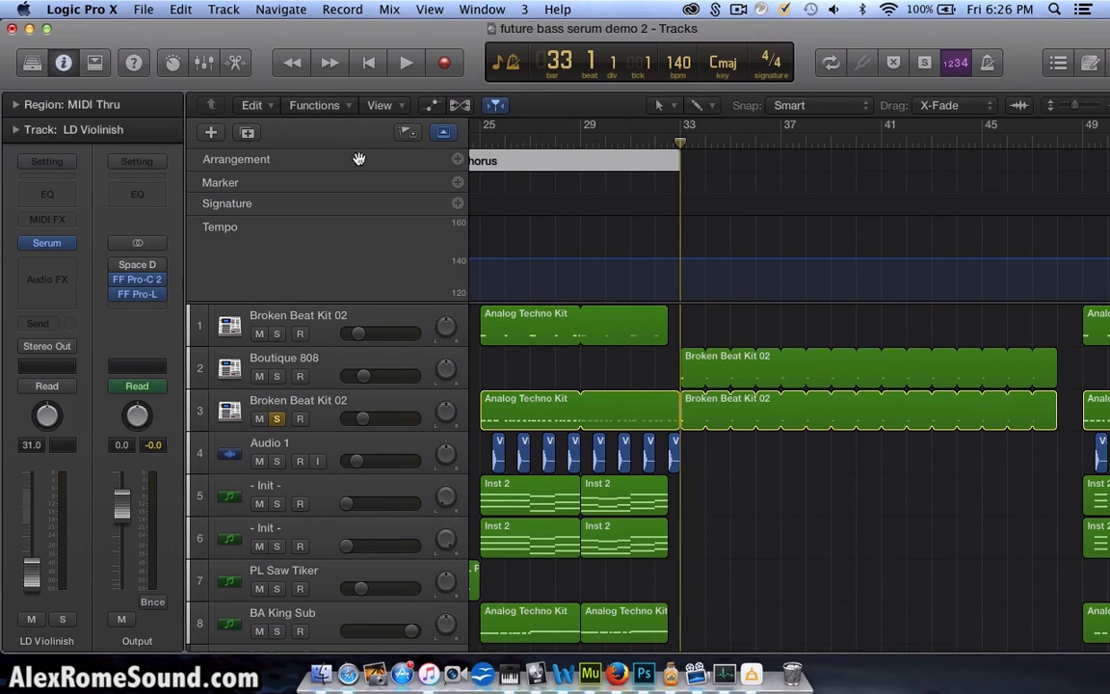
{"action": "left_click", "coordinate": [458, 159]}
{"action": "scroll", "coordinate": [711, 186], "scroll_direction": "right", "scroll_amount": 4}
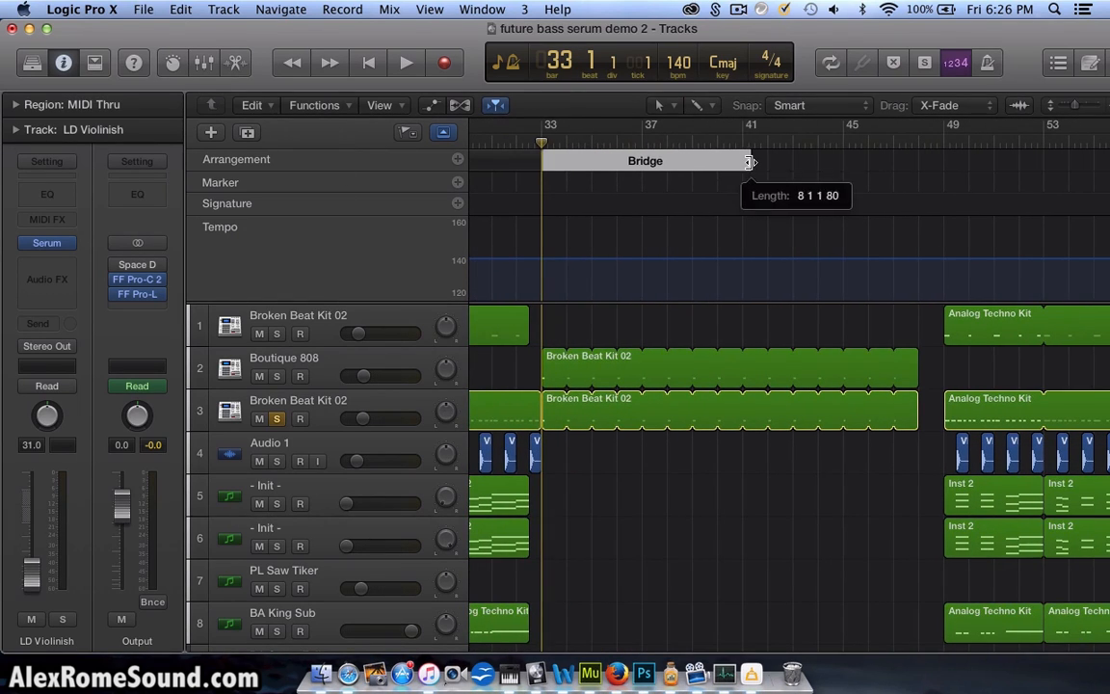
{"action": "left_click_drag", "start_coordinate": [749, 162], "coordinate": [952, 162]}
Step: Add another arrangement section at bar 49, name it Chorus and extend it to bar 65
{"action": "scroll", "coordinate": [725, 126], "scroll_direction": "right", "scroll_amount": 4}
{"action": "scroll", "coordinate": [768, 159], "scroll_direction": "right", "scroll_amount": 3}
{"action": "left_click", "coordinate": [458, 159]}
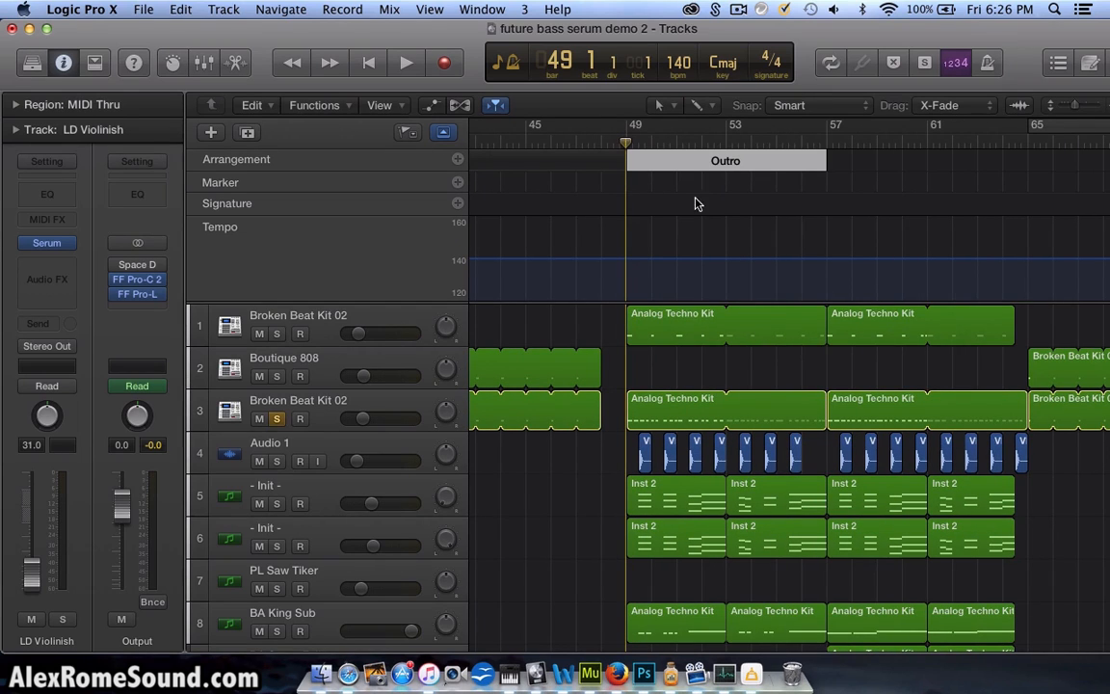
{"action": "left_click", "coordinate": [733, 162]}
{"action": "left_click", "coordinate": [768, 199]}
{"action": "scroll", "coordinate": [750, 199], "scroll_direction": "right", "scroll_amount": 3}
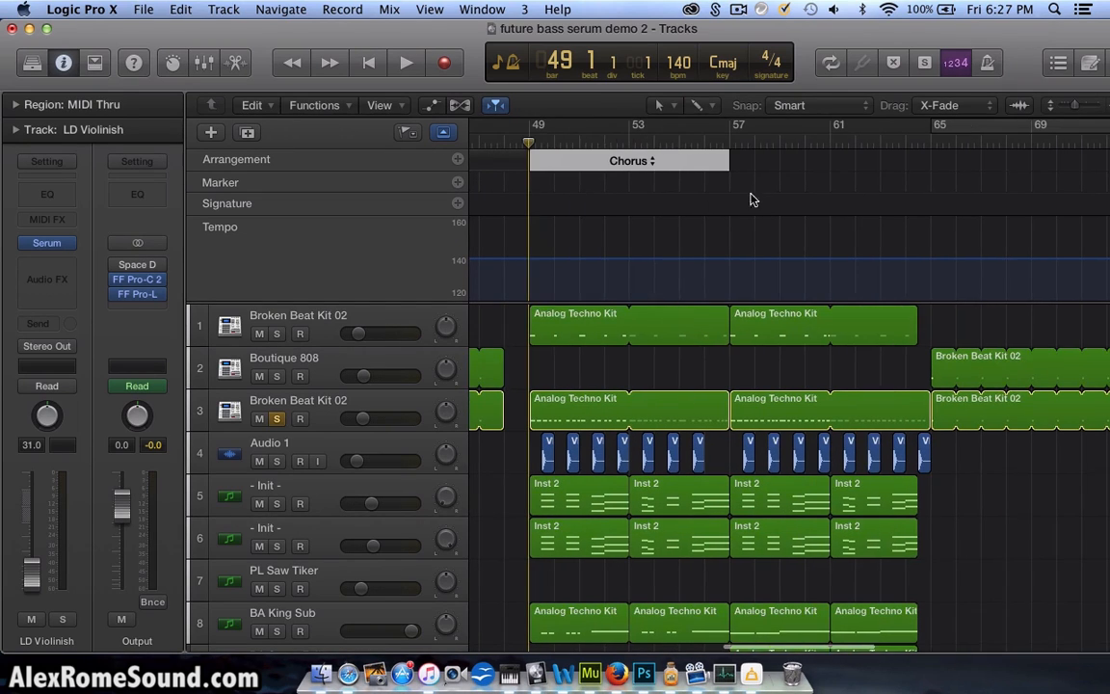
{"action": "left_click_drag", "start_coordinate": [730, 162], "coordinate": [930, 160]}
Step: Review the sequence of arrangement sections and take a closer look at the Intro and first Bridge
{"action": "key", "text": "super+Left"}
{"action": "key", "text": "super+Left"}
{"action": "key", "text": "super+Left"}
{"action": "scroll", "coordinate": [922, 258], "scroll_direction": "left", "scroll_amount": 5}
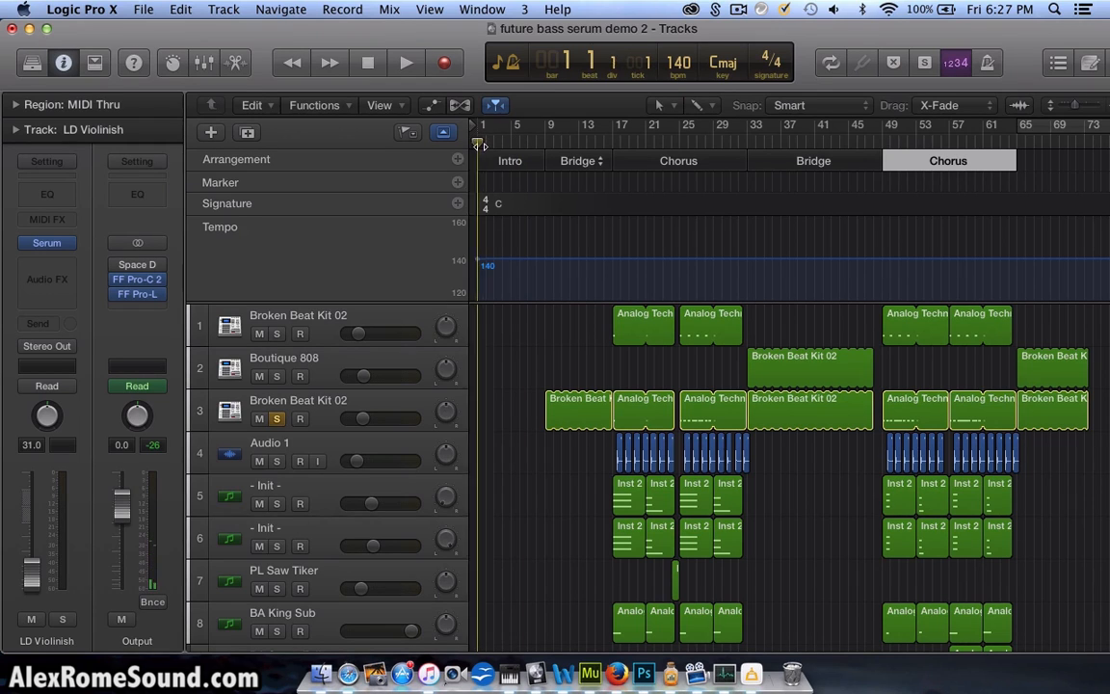
{"action": "left_click", "coordinate": [493, 159]}
{"action": "key", "text": "super+Right"}
{"action": "key", "text": "super+Right"}
{"action": "key", "text": "super+Right"}
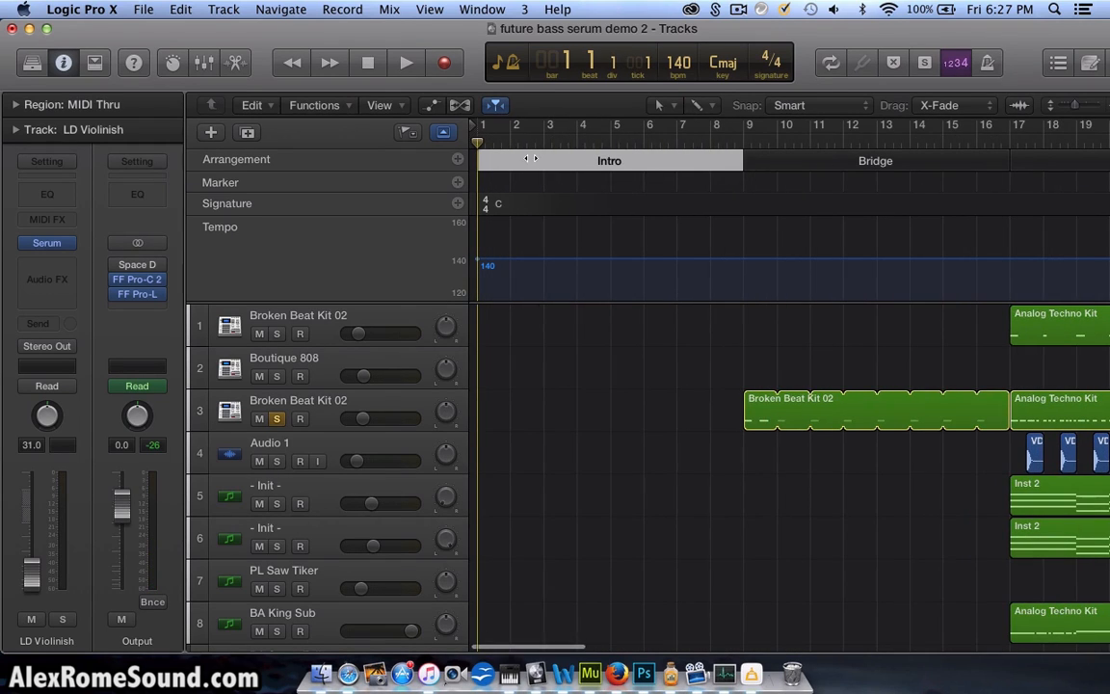
{"action": "left_click", "coordinate": [578, 378]}
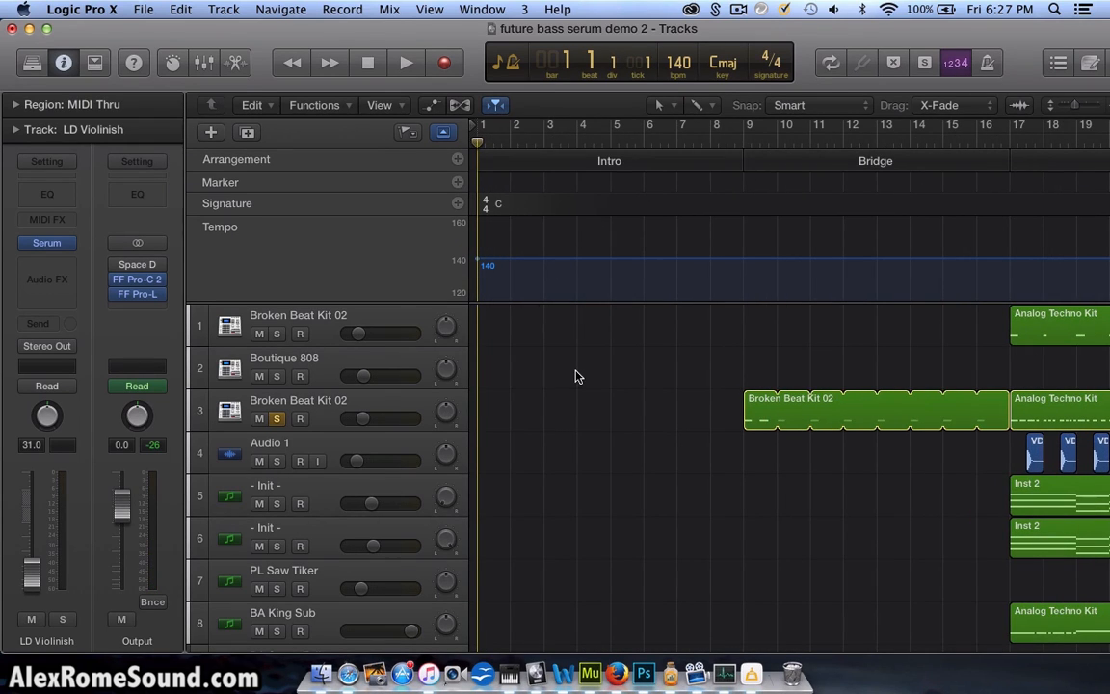
Step: Hide the global tracks above the track list
{"action": "key", "text": "super+Left"}
{"action": "left_click", "coordinate": [447, 135]}
{"action": "left_click", "coordinate": [446, 135]}
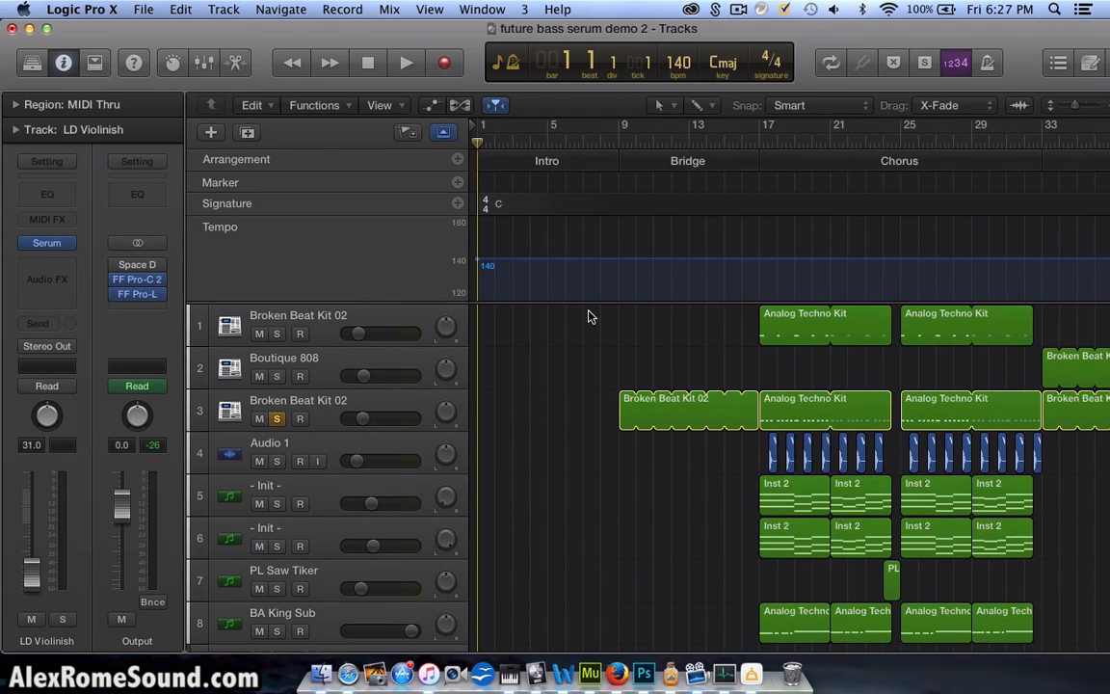
{"action": "key", "text": "super+Left"}
{"action": "key", "text": "super+Left"}
{"action": "left_click", "coordinate": [444, 137]}
Step: Audition the PL Future For Me track in solo, and duplicate it with a new region from bar 49 open in the Piano Roll
{"action": "scroll", "coordinate": [513, 240], "scroll_direction": "down", "scroll_amount": 5}
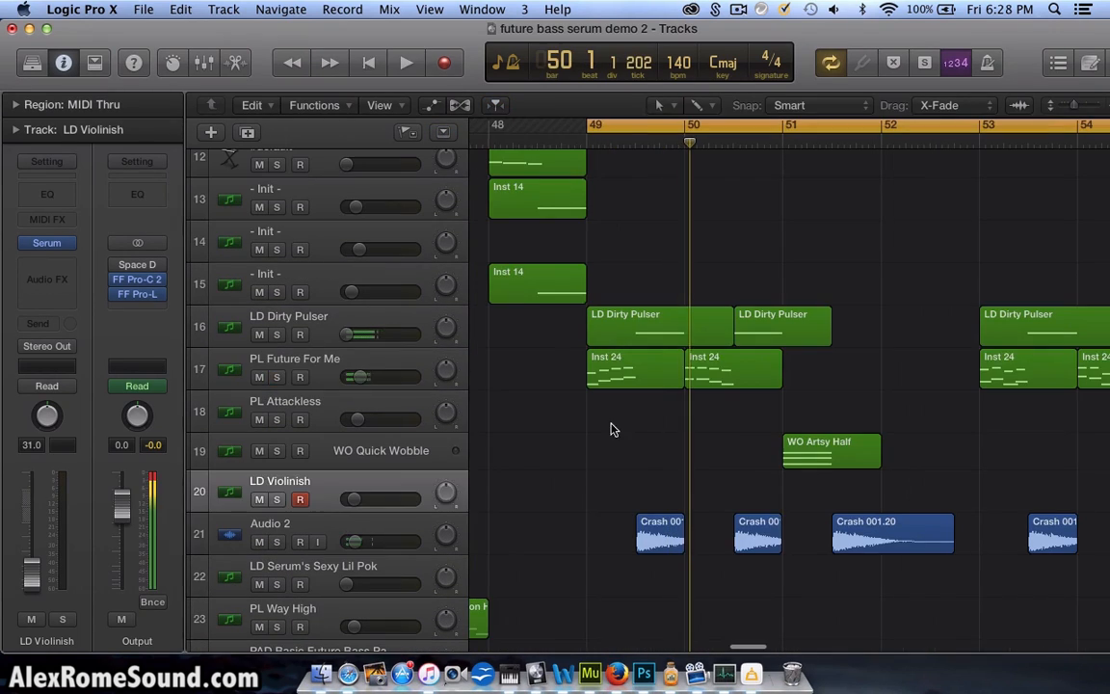
{"action": "left_click", "coordinate": [278, 376]}
{"action": "left_click", "coordinate": [277, 376]}
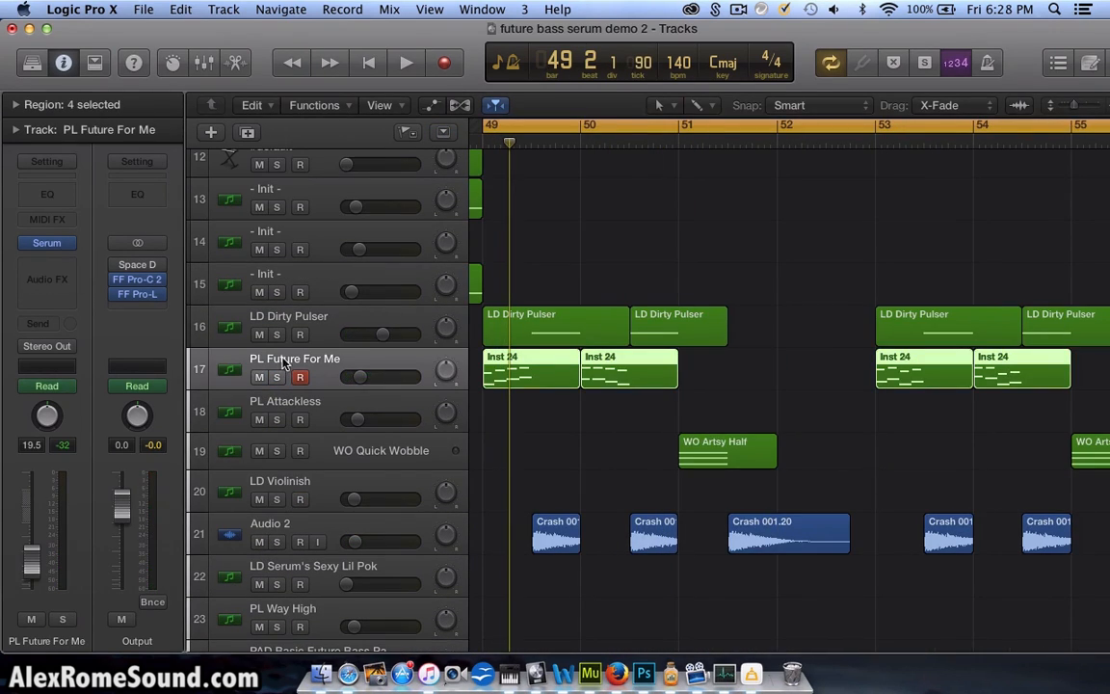
{"action": "left_click", "coordinate": [248, 133]}
{"action": "double_click", "coordinate": [596, 457]}
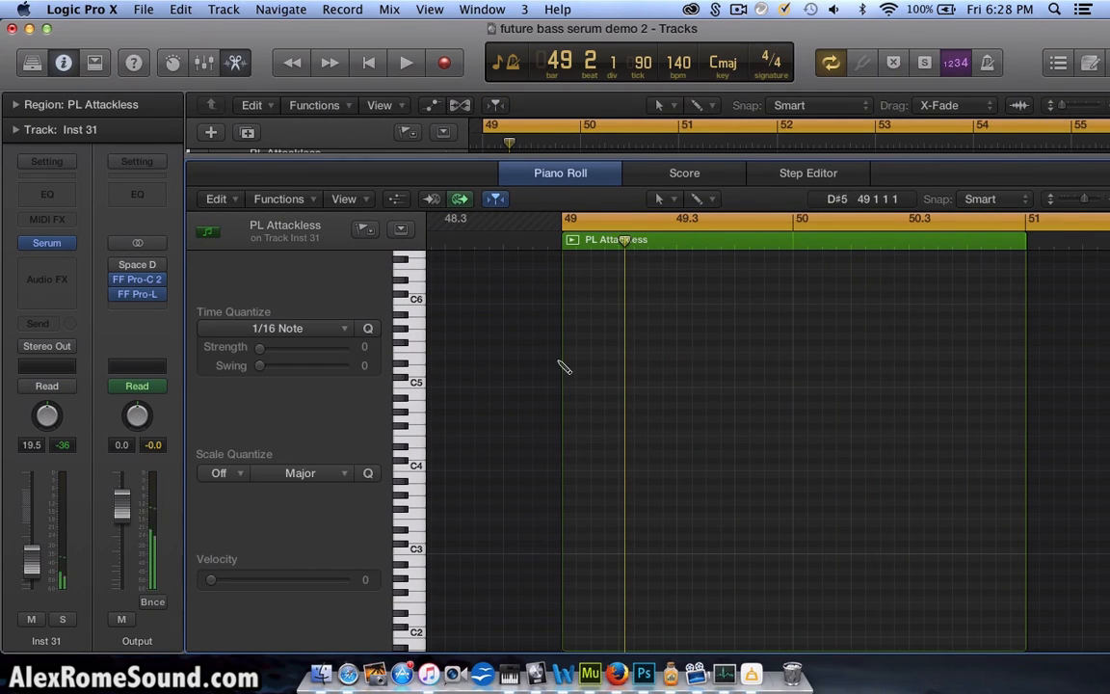
Step: Enter four rising notes from bar 49 and four shorter, descending notes from bar 50 in the PL Attackless region, play it, and close the Piano Roll
{"action": "left_click", "coordinate": [565, 368]}
{"action": "left_click", "coordinate": [678, 314]}
{"action": "key", "text": "space"}
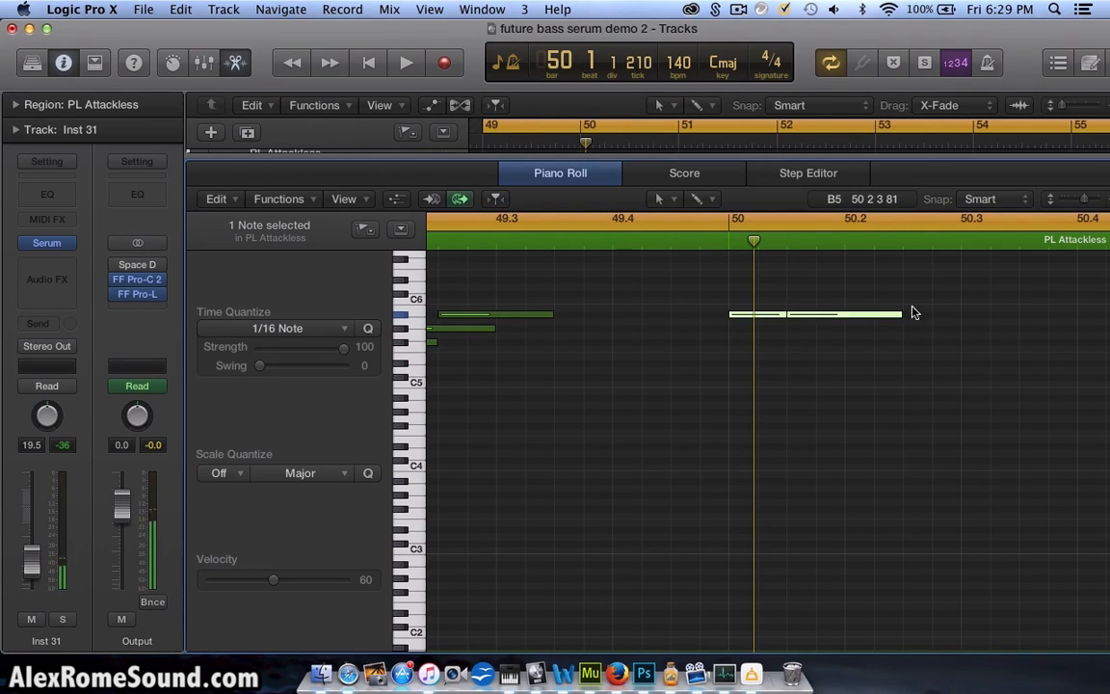
{"action": "left_click_drag", "start_coordinate": [899, 315], "coordinate": [831, 331]}
{"action": "left_click", "coordinate": [856, 329]}
{"action": "scroll", "coordinate": [840, 344], "scroll_direction": "right", "scroll_amount": 3}
{"action": "left_click", "coordinate": [834, 343]}
{"action": "key", "text": "space"}
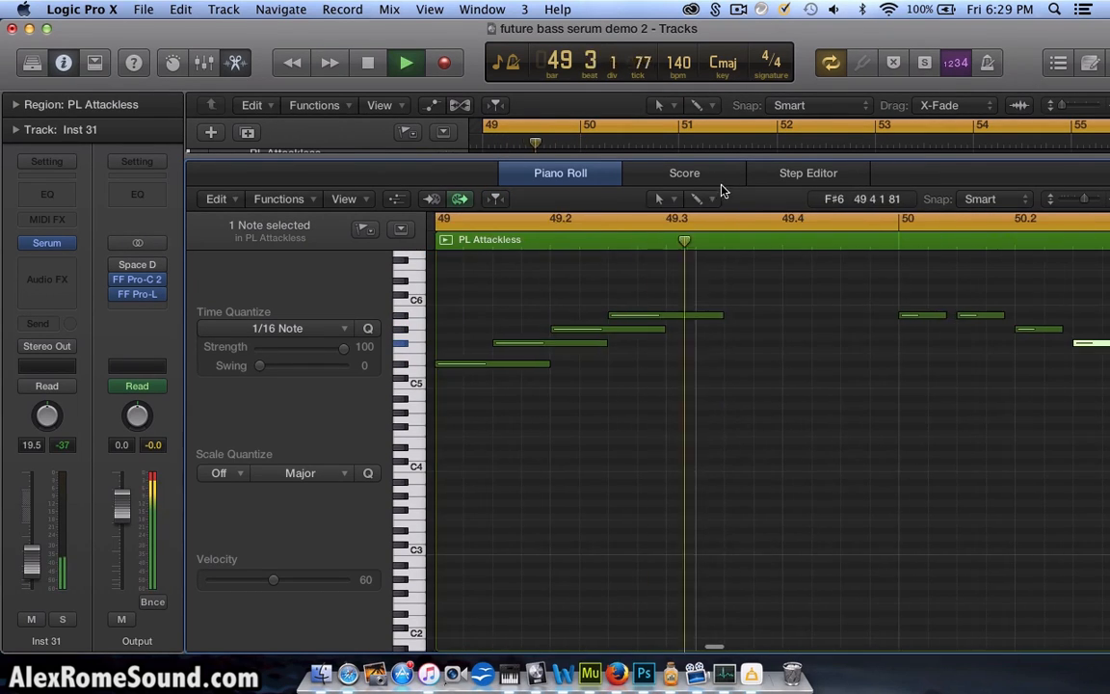
{"action": "left_click_drag", "start_coordinate": [723, 158], "coordinate": [729, 517]}
{"action": "key", "text": "p"}
Step: Show the Volume automation of the first - Init - track (track 13) around bar 17
{"action": "key", "text": "super+Left"}
{"action": "key", "text": "super+Left"}
{"action": "key", "text": "super+Left"}
{"action": "key", "text": "super+Left"}
{"action": "key", "text": "super+Left"}
{"action": "key", "text": "super+Right"}
{"action": "key", "text": "super+Right"}
{"action": "key", "text": "super+Right"}
{"action": "scroll", "coordinate": [736, 456], "scroll_direction": "right", "scroll_amount": 3}
{"action": "scroll", "coordinate": [736, 457], "scroll_direction": "up", "scroll_amount": 1}
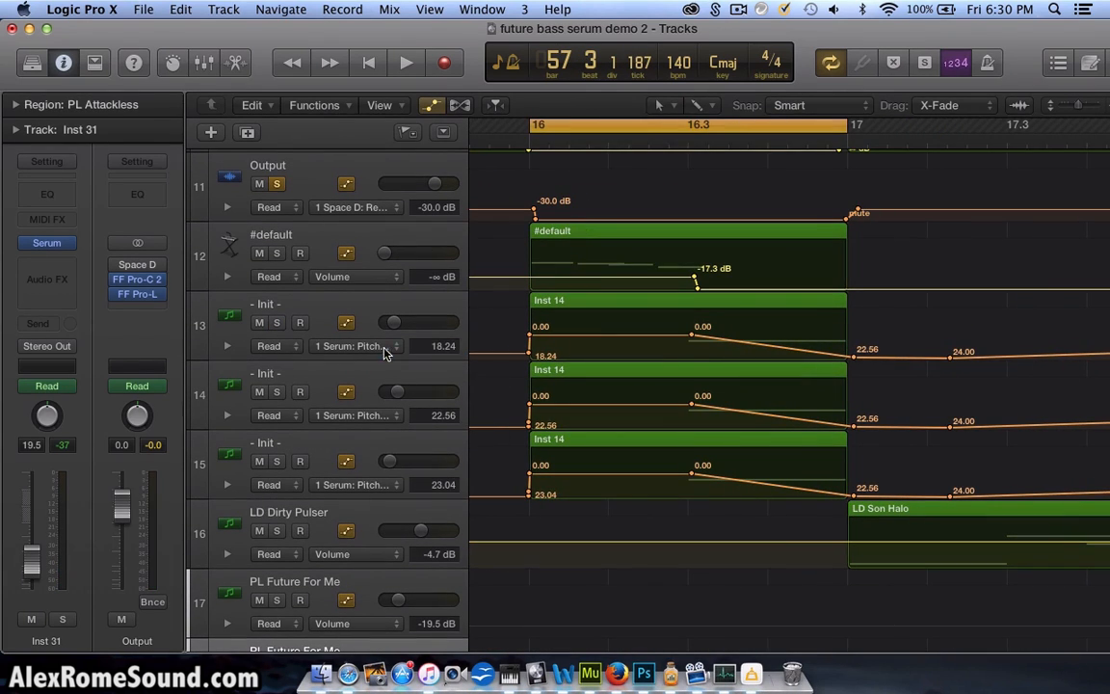
{"action": "left_click", "coordinate": [383, 346]}
{"action": "left_click", "coordinate": [582, 394]}
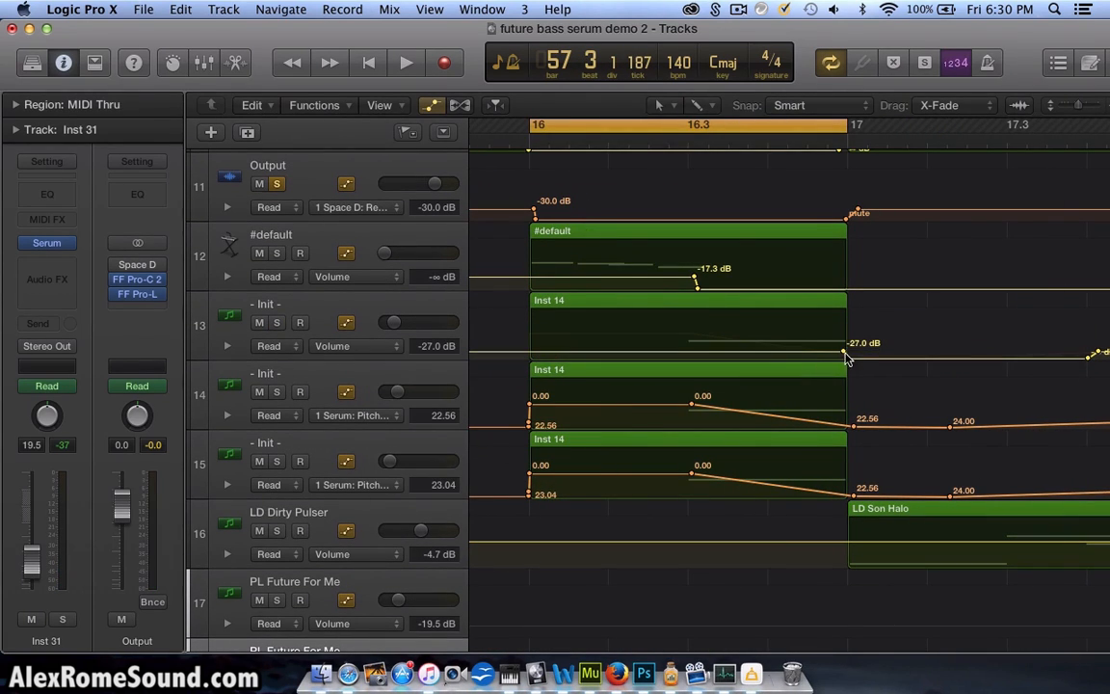
Step: Show the second - Init - track's (track 14) Volume automation and adjust its point at bar 17, then hide track automation
{"action": "left_click", "coordinate": [356, 415]}
{"action": "left_click", "coordinate": [476, 461]}
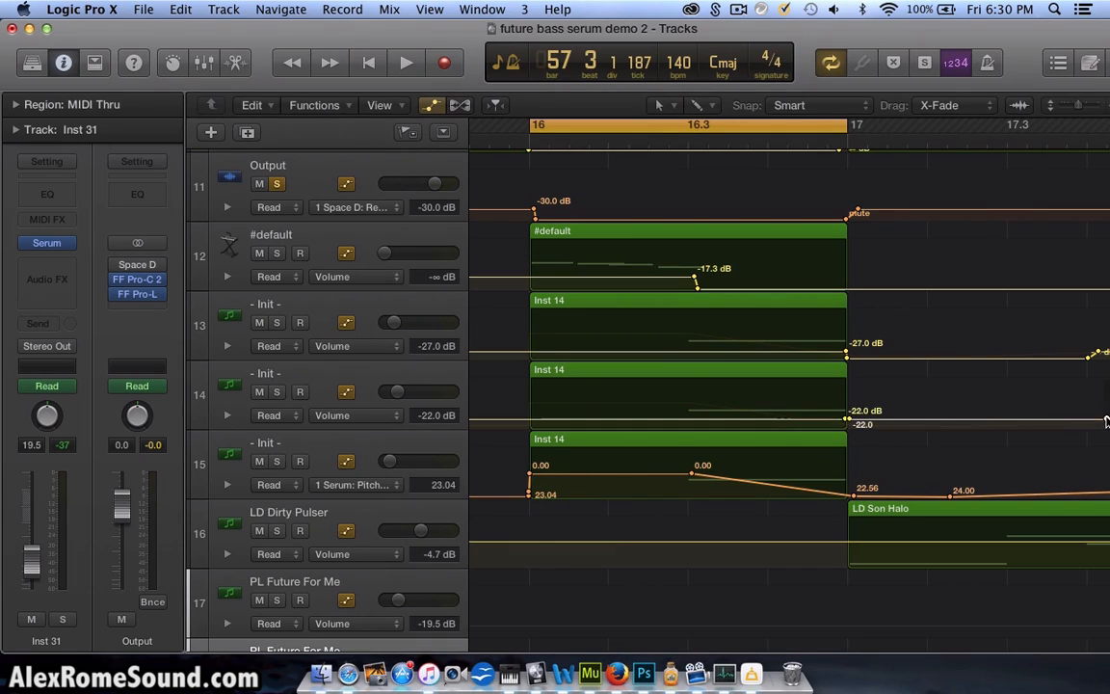
{"action": "left_click_drag", "start_coordinate": [847, 420], "coordinate": [849, 423]}
{"action": "key", "text": "super+Left"}
{"action": "key", "text": "super+Left"}
{"action": "key", "text": "super+Left"}
{"action": "key", "text": "super+Left"}
{"action": "key", "text": "super+Left"}
{"action": "left_click", "coordinate": [526, 128]}
{"action": "key", "text": "a"}
Step: Drop the PL Basic Saw (FDT) track's volume automation to -∞ dB from bar 48 to about bar 50
{"action": "scroll", "coordinate": [798, 264], "scroll_direction": "right", "scroll_amount": 20}
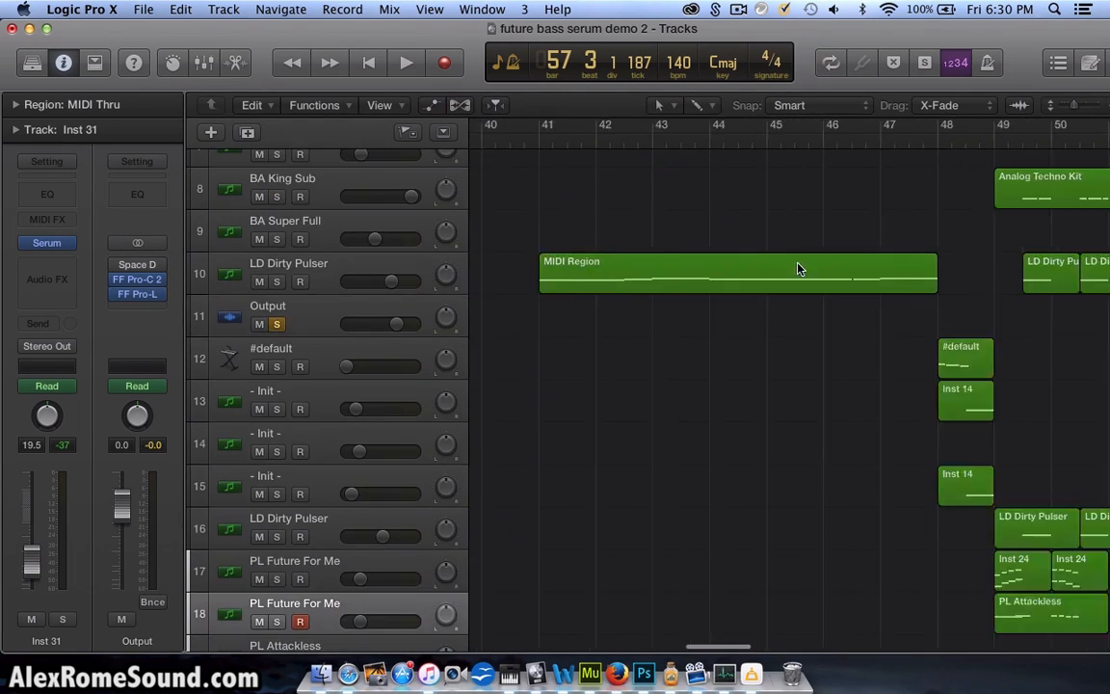
{"action": "scroll", "coordinate": [699, 199], "scroll_direction": "up", "scroll_amount": 3}
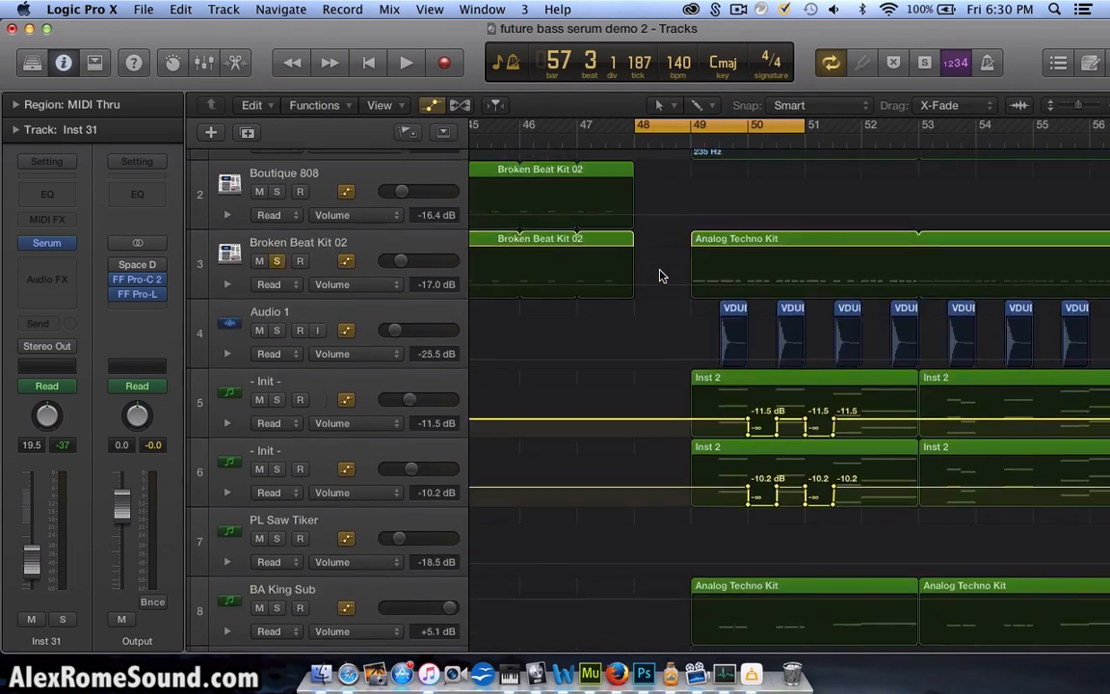
{"action": "scroll", "coordinate": [659, 270], "scroll_direction": "down", "scroll_amount": 15}
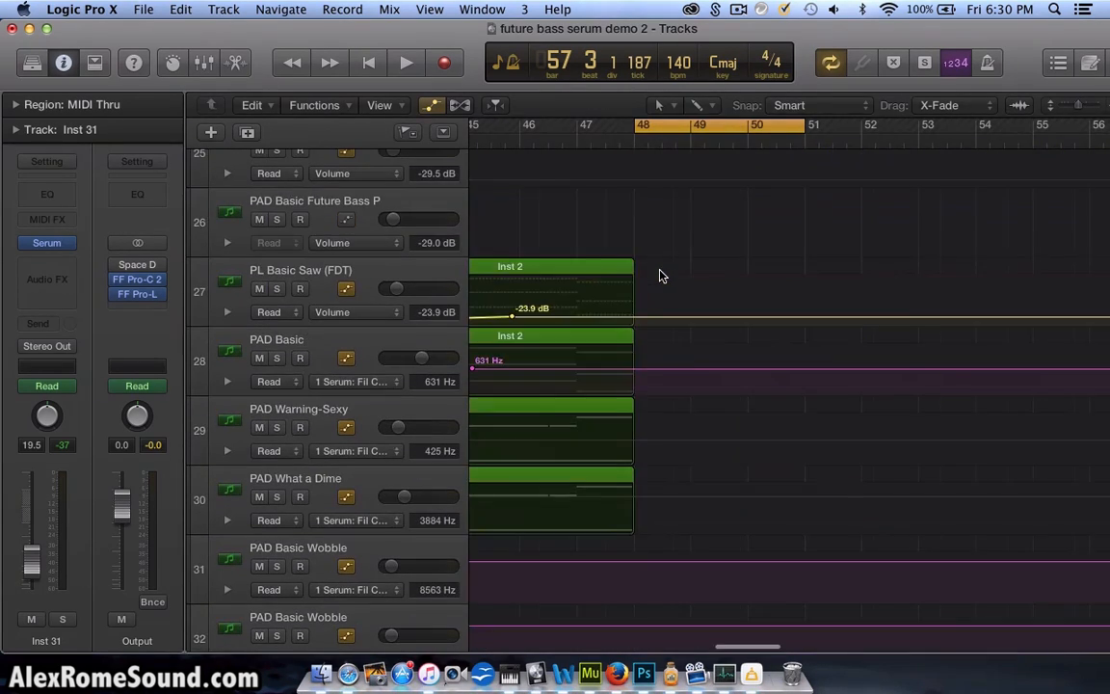
{"action": "left_click", "coordinate": [823, 322]}
{"action": "scroll", "coordinate": [823, 322], "scroll_direction": "right", "scroll_amount": 5}
{"action": "left_click", "coordinate": [823, 321]}
{"action": "left_click_drag", "start_coordinate": [823, 321], "coordinate": [823, 329]}
{"action": "scroll", "coordinate": [790, 322], "scroll_direction": "left", "scroll_amount": 4}
{"action": "left_click_drag", "start_coordinate": [755, 320], "coordinate": [755, 327]}
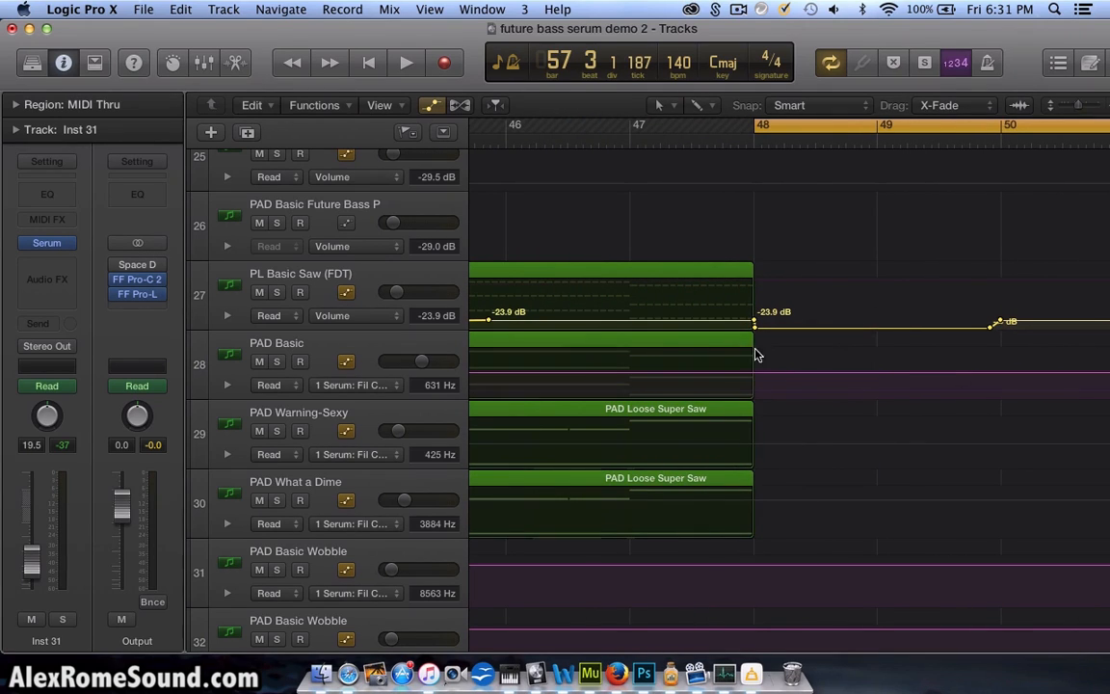
Step: Switch the PAD Basic track's automation to Volume and drop it to -∞ dB from bar 48 to just past bar 50
{"action": "left_click", "coordinate": [356, 385]}
{"action": "mouse_move", "coordinate": [388, 434]}
{"action": "left_click", "coordinate": [515, 420]}
{"action": "left_click", "coordinate": [754, 374]}
{"action": "left_click", "coordinate": [756, 374]}
{"action": "left_click", "coordinate": [1051, 373]}
{"action": "left_click", "coordinate": [1044, 373]}
{"action": "left_click_drag", "start_coordinate": [1015, 373], "coordinate": [1015, 483]}
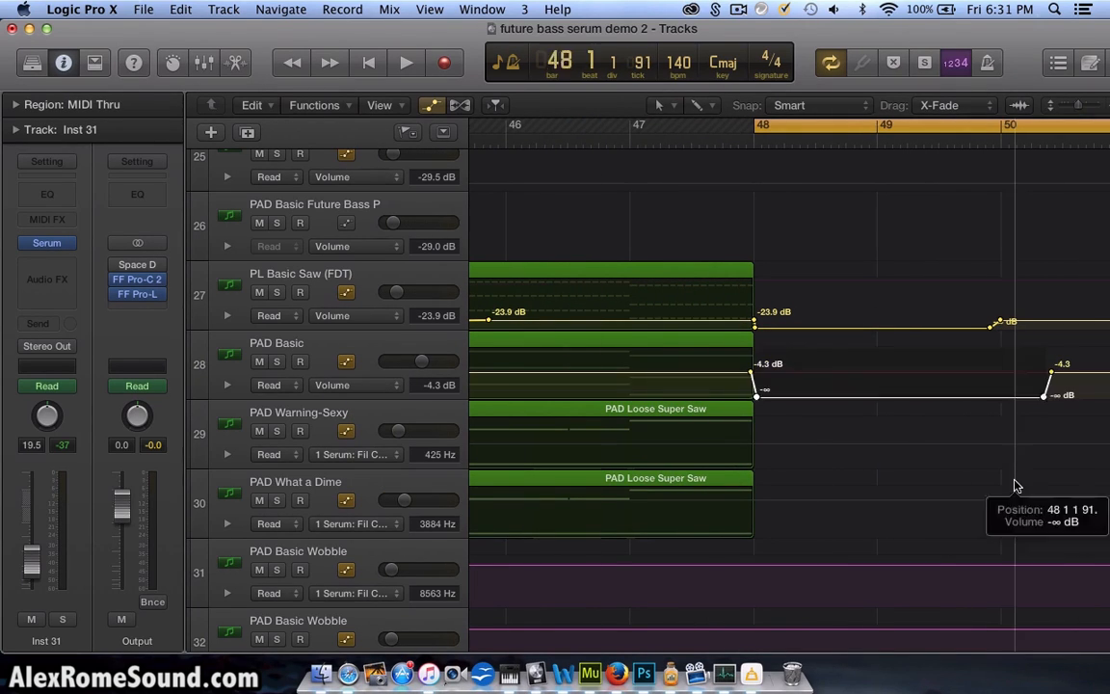
{"action": "left_click", "coordinate": [753, 375]}
{"action": "scroll", "coordinate": [578, 421], "scroll_direction": "left", "scroll_amount": 2}
Step: Switch the PAD Warning-Sexy track's automation to Volume and drop it to -∞ dB from bar 48 to about bar 51
{"action": "left_click", "coordinate": [357, 454]}
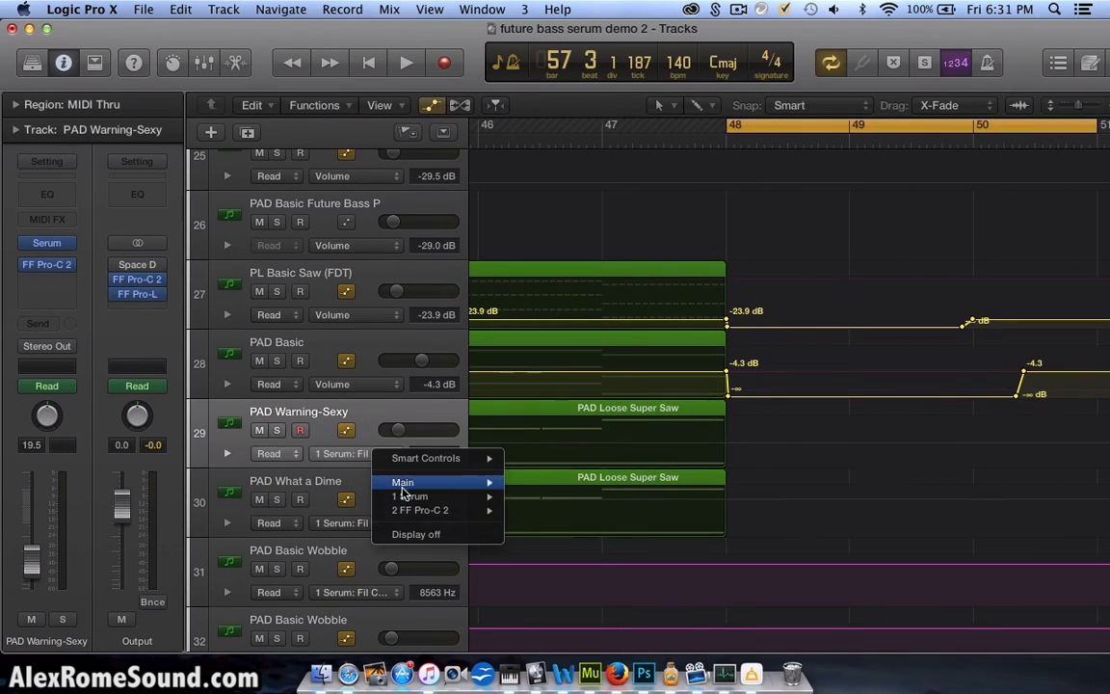
{"action": "mouse_move", "coordinate": [385, 489]}
{"action": "left_click", "coordinate": [516, 489]}
{"action": "left_click_drag", "start_coordinate": [1106, 457], "coordinate": [1106, 549]}
{"action": "key", "text": "super+Left"}
{"action": "key", "text": "super+Left"}
{"action": "key", "text": "super+Left"}
{"action": "key", "text": "super+Left"}
{"action": "key", "text": "super+Left"}
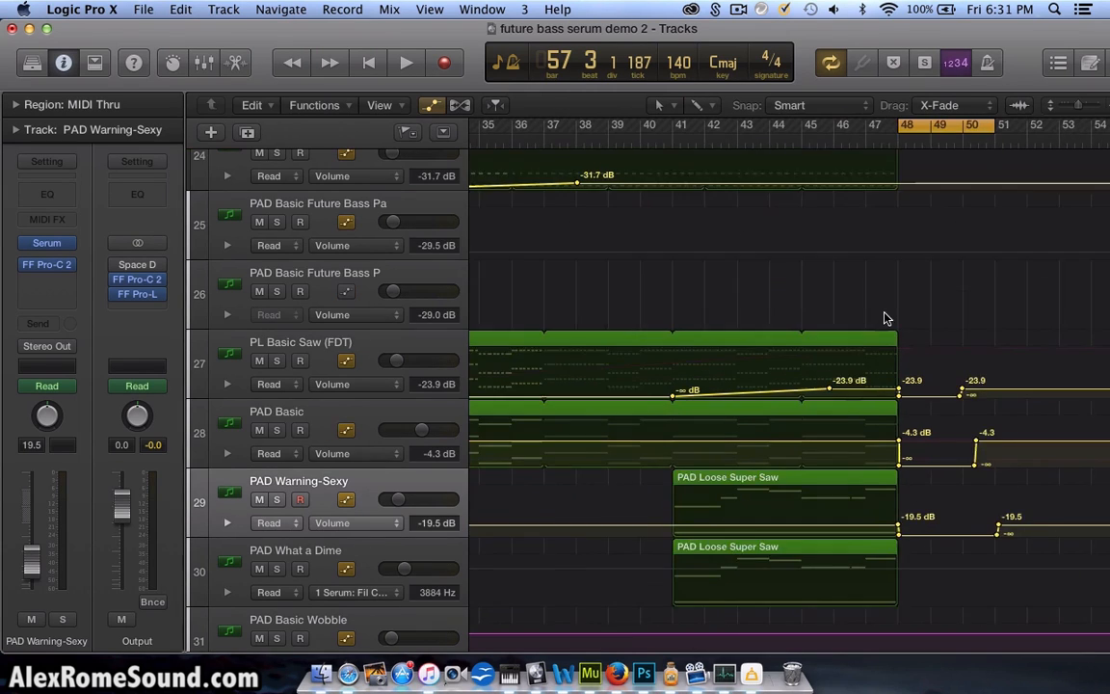
Step: Hide track automation and play the arrangement over a new cycle range
{"action": "key", "text": "c"}
{"action": "left_click", "coordinate": [431, 105]}
{"action": "key", "text": "super+Up"}
{"action": "scroll", "coordinate": [571, 224], "scroll_direction": "left", "scroll_amount": 12}
{"action": "scroll", "coordinate": [571, 224], "scroll_direction": "up", "scroll_amount": 3}
{"action": "scroll", "coordinate": [572, 224], "scroll_direction": "up", "scroll_amount": 10}
{"action": "scroll", "coordinate": [571, 225], "scroll_direction": "right", "scroll_amount": 7}
{"action": "left_click_drag", "start_coordinate": [516, 125], "coordinate": [1000, 125]}
{"action": "key", "text": "space"}
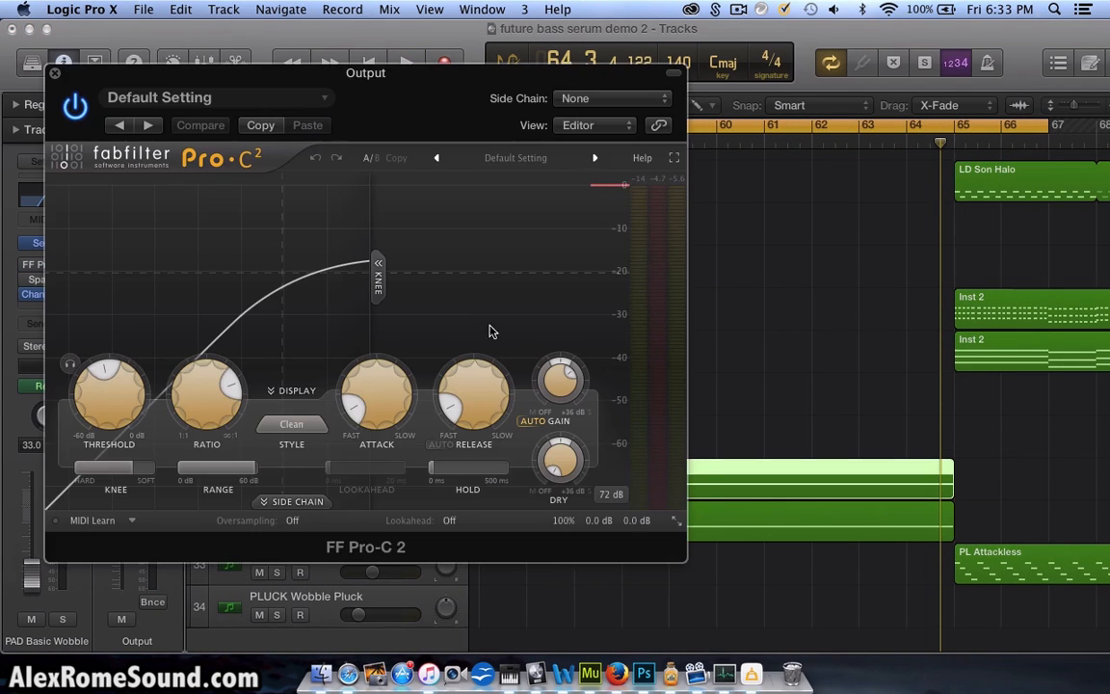
Step: Lower the ratio and set the release to 37.7 ms in the Output channel's Pro-C 2 compressor during playback, then close it
{"action": "key", "text": "space"}
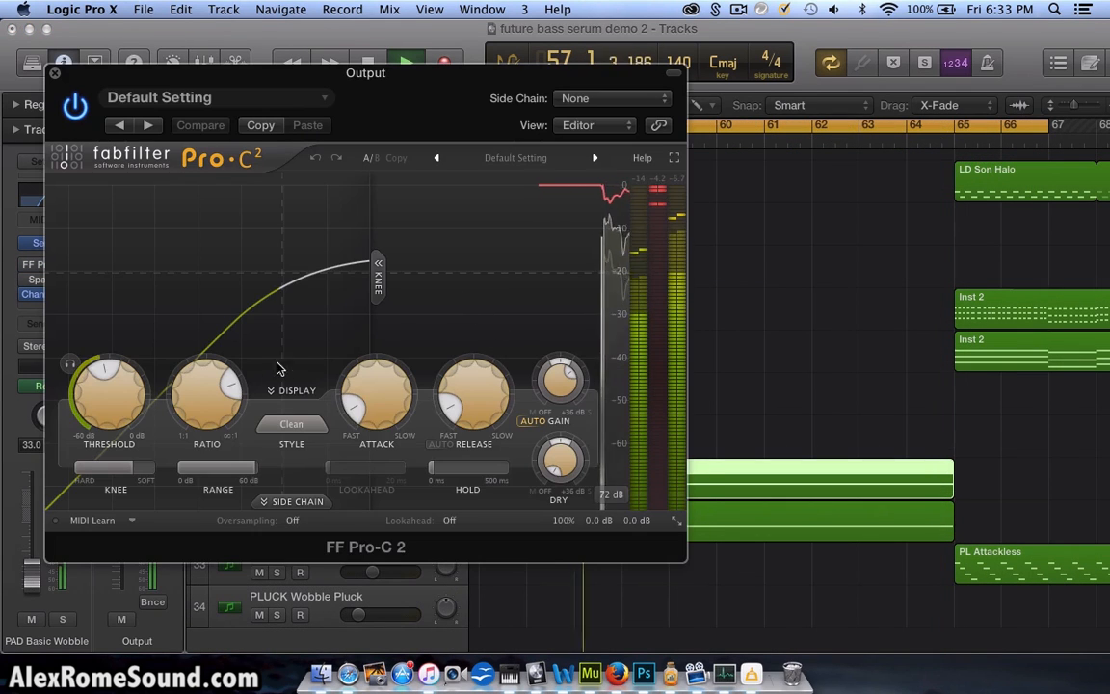
{"action": "left_click_drag", "start_coordinate": [236, 386], "coordinate": [221, 364]}
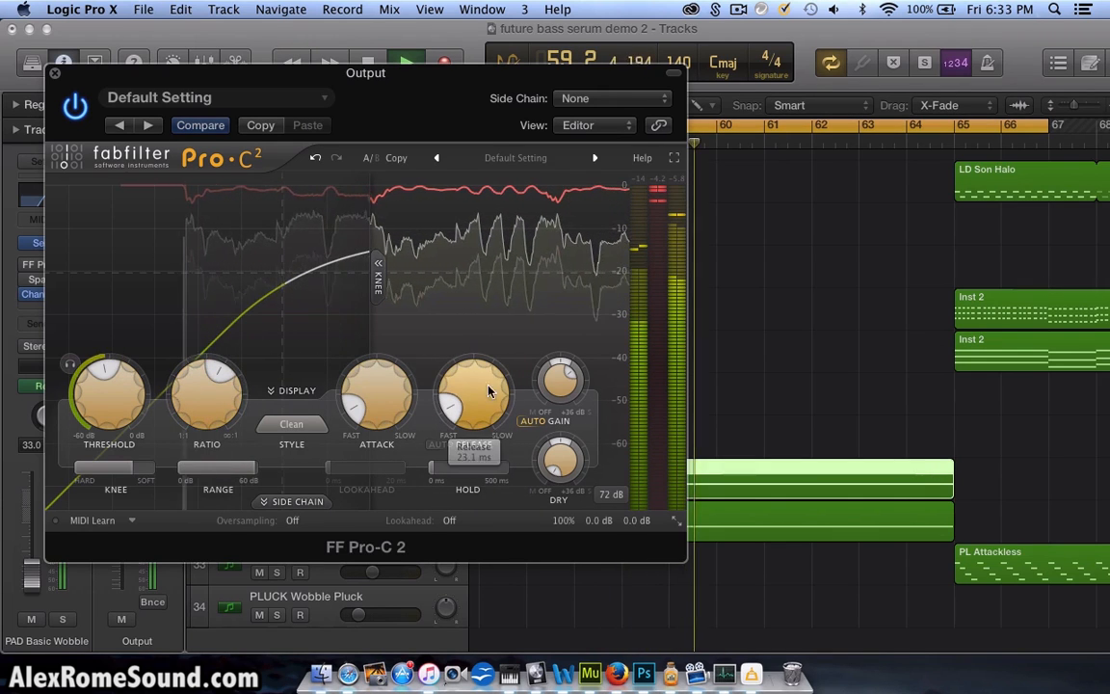
{"action": "left_click_drag", "start_coordinate": [463, 404], "coordinate": [464, 390]}
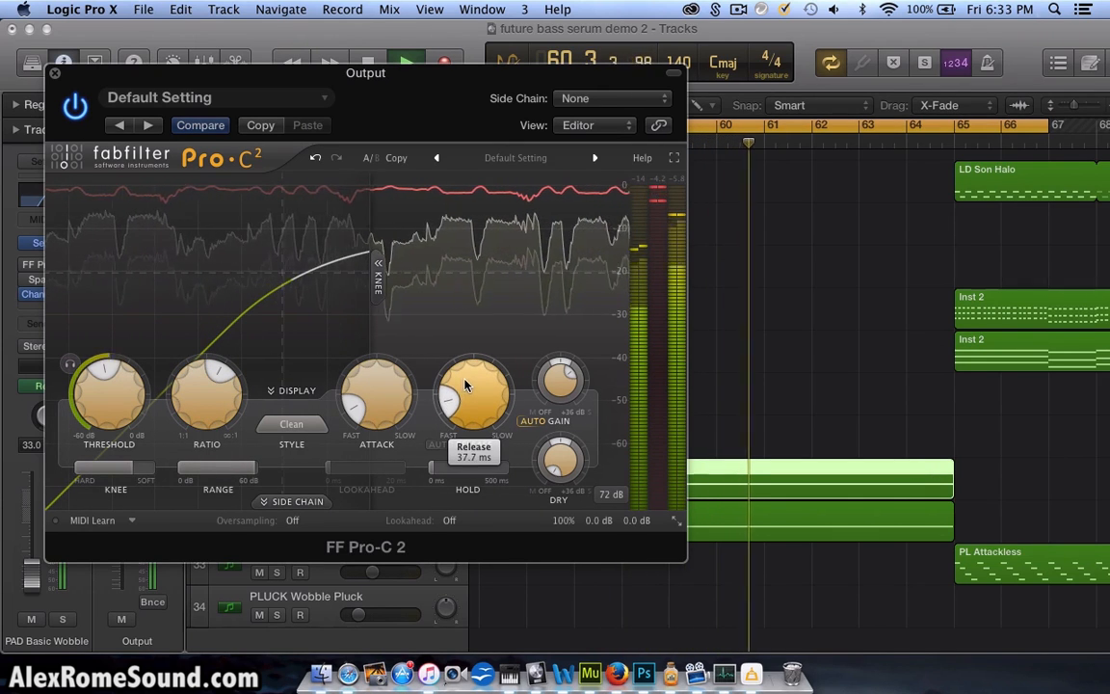
{"action": "left_click_drag", "start_coordinate": [127, 469], "coordinate": [141, 469]}
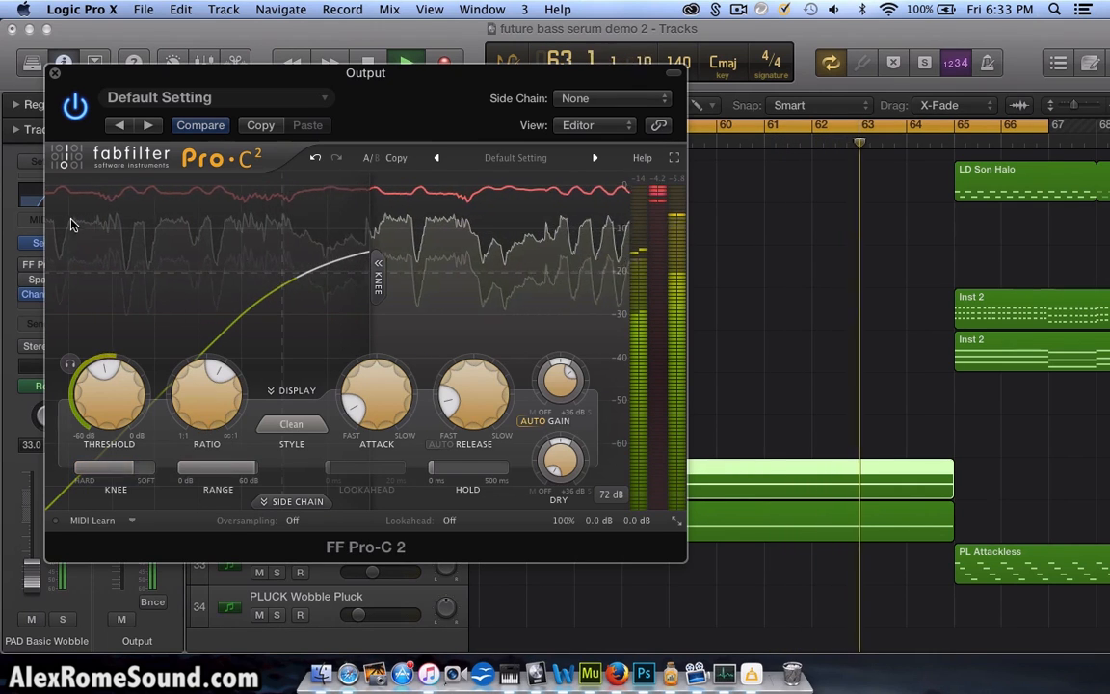
{"action": "left_click", "coordinate": [55, 76]}
{"action": "key", "text": "space"}
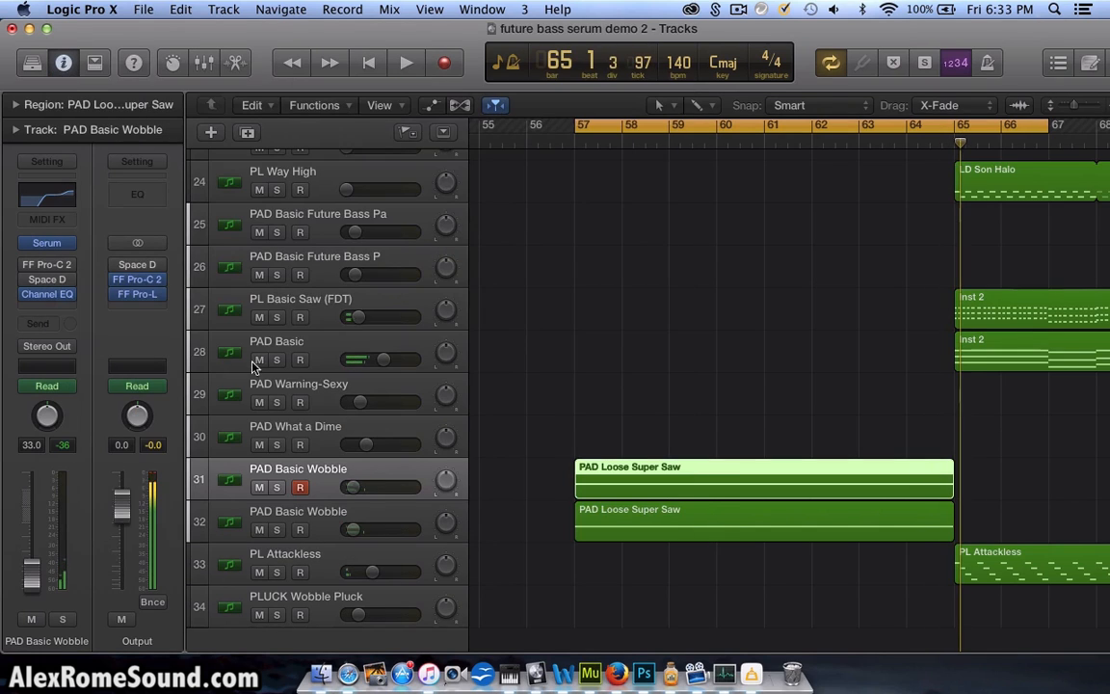
Step: Set the gain of the Output channel's Pro-L limiter to +11.63 dB during playback, then close the plug-in
{"action": "left_click", "coordinate": [137, 294]}
{"action": "key", "text": "space"}
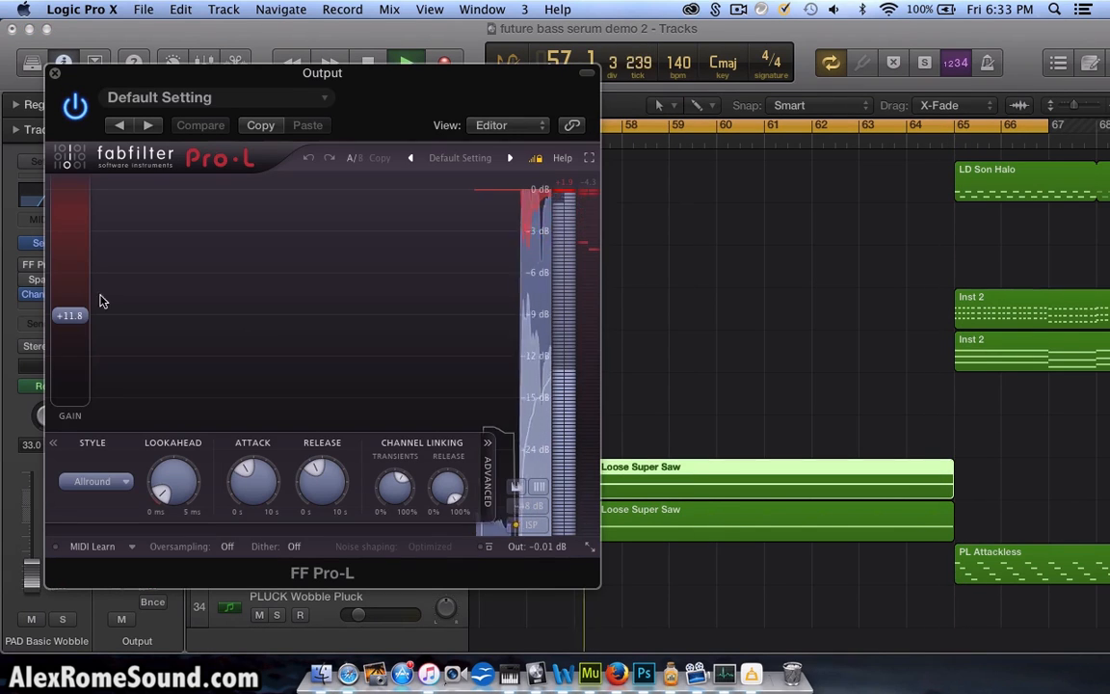
{"action": "mouse_move", "coordinate": [74, 314]}
{"action": "mouse_move", "coordinate": [77, 320]}
{"action": "left_mouse_down"}
{"action": "mouse_move", "coordinate": [83, 337]}
{"action": "mouse_move", "coordinate": [78, 293]}
{"action": "mouse_move", "coordinate": [77, 318]}
{"action": "left_mouse_up"}
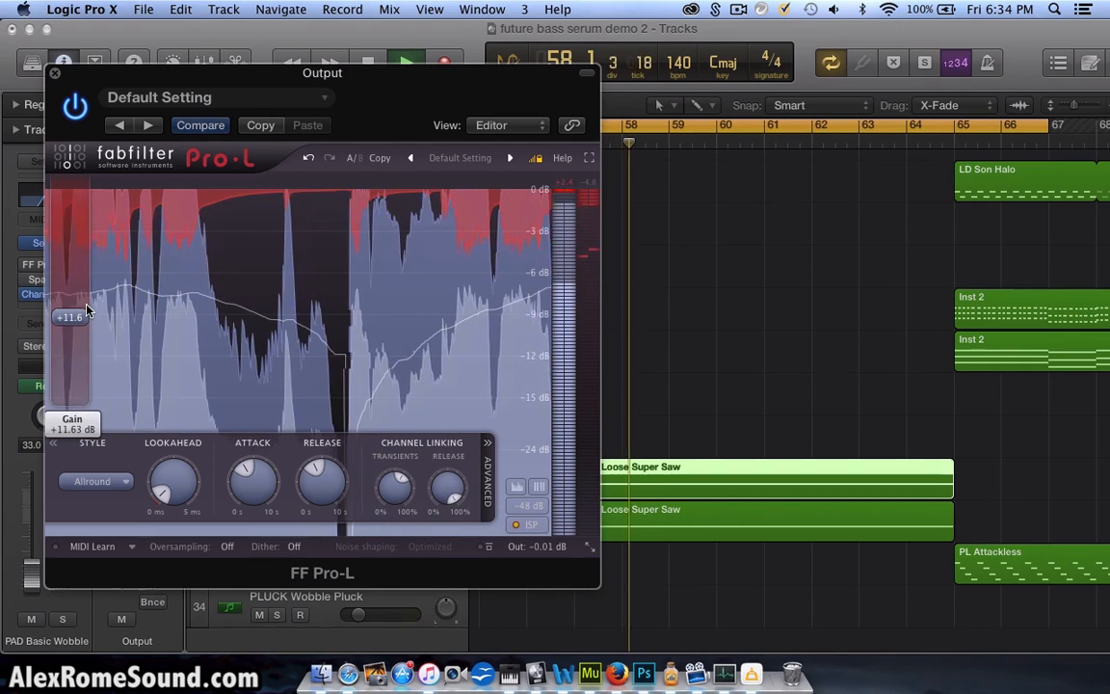
{"action": "key", "text": "super+w"}
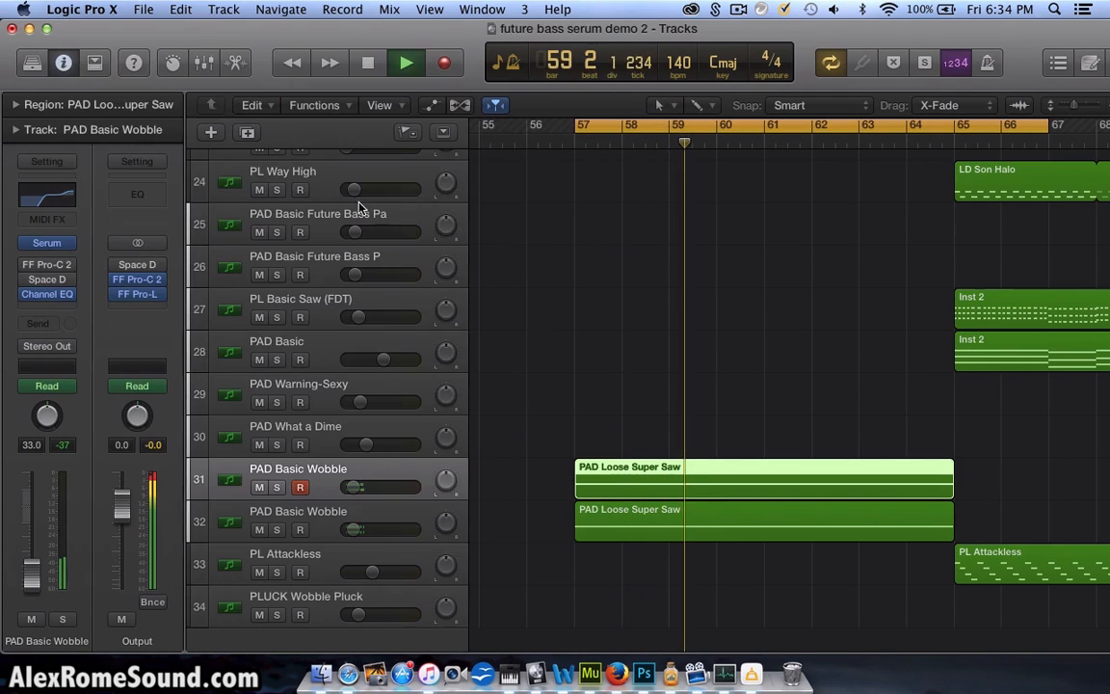
{"action": "scroll", "coordinate": [607, 451], "scroll_direction": "down", "scroll_amount": 1}
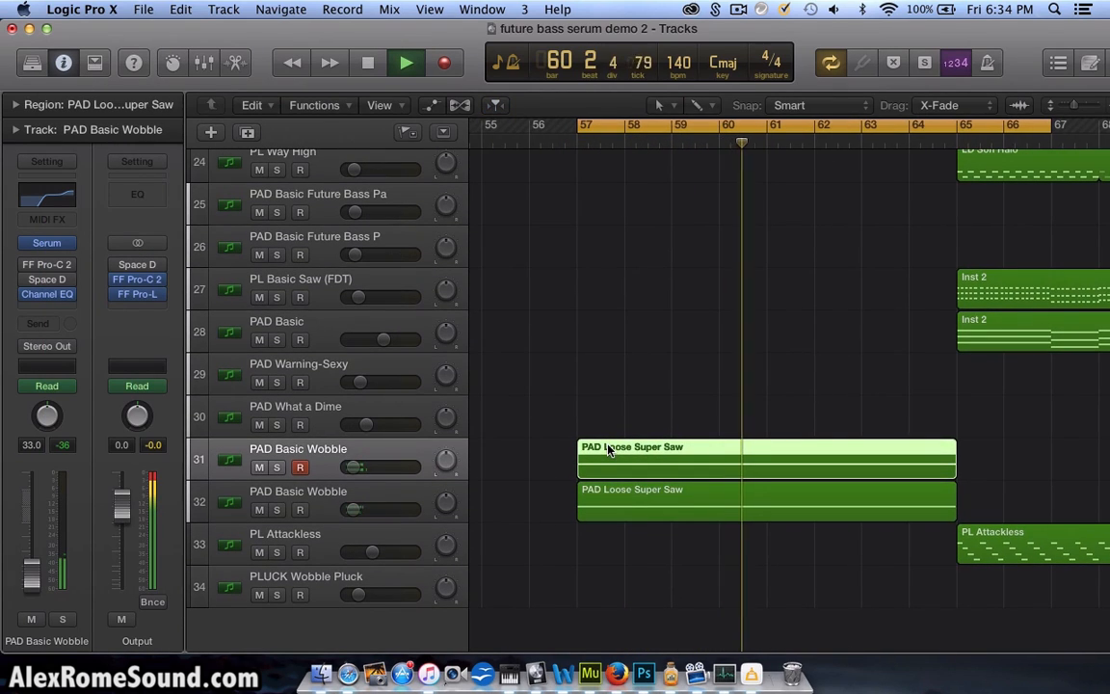